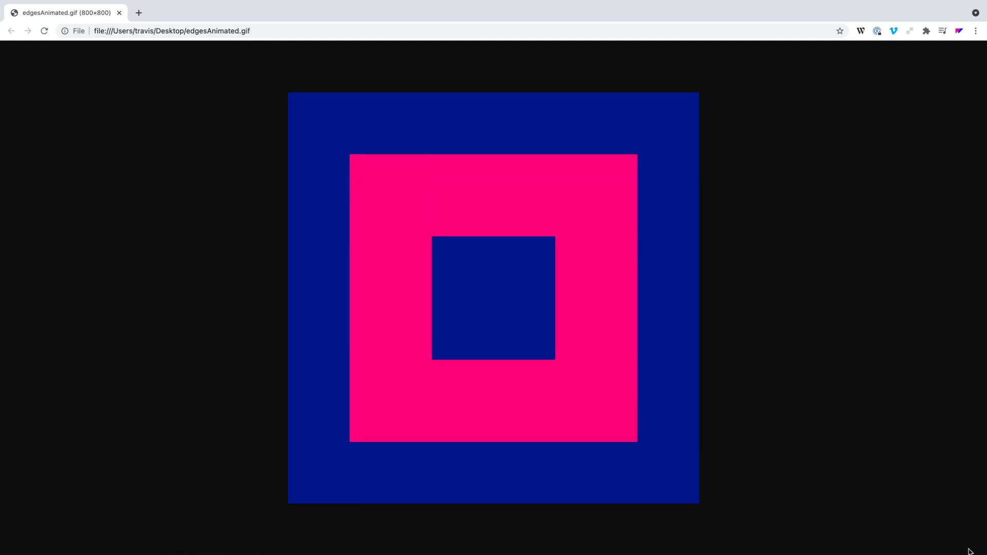
# - Switch to Flow's FC24_Edges.flow document, create an empty timeline, and set the scene size to 400 by 400
pyautogui.press('super+Tab')
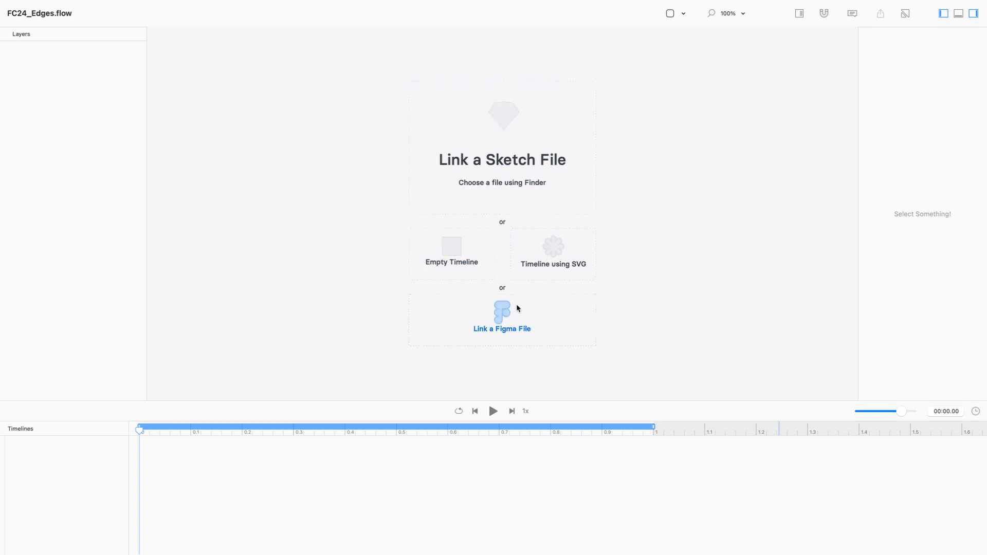
pyautogui.click(456, 261)
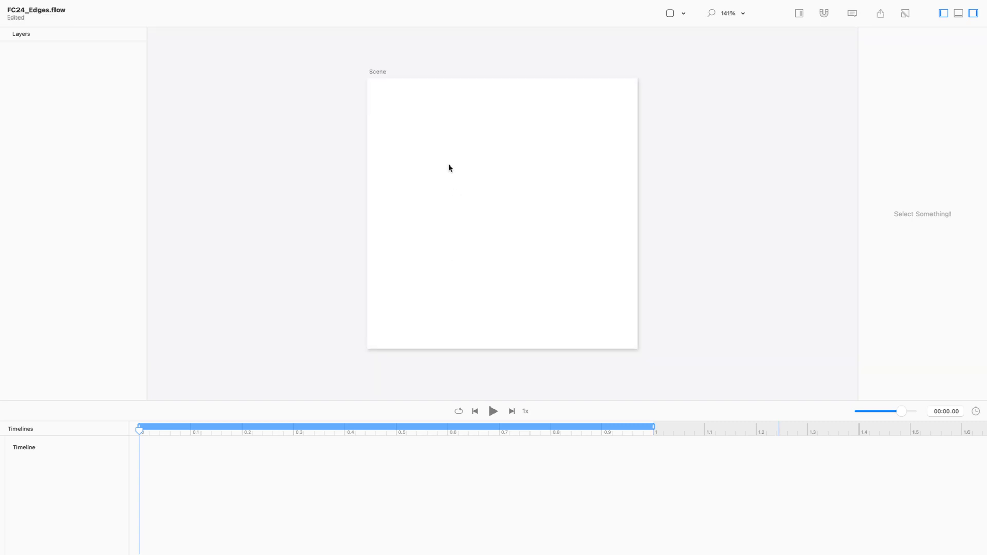
pyautogui.click(377, 72)
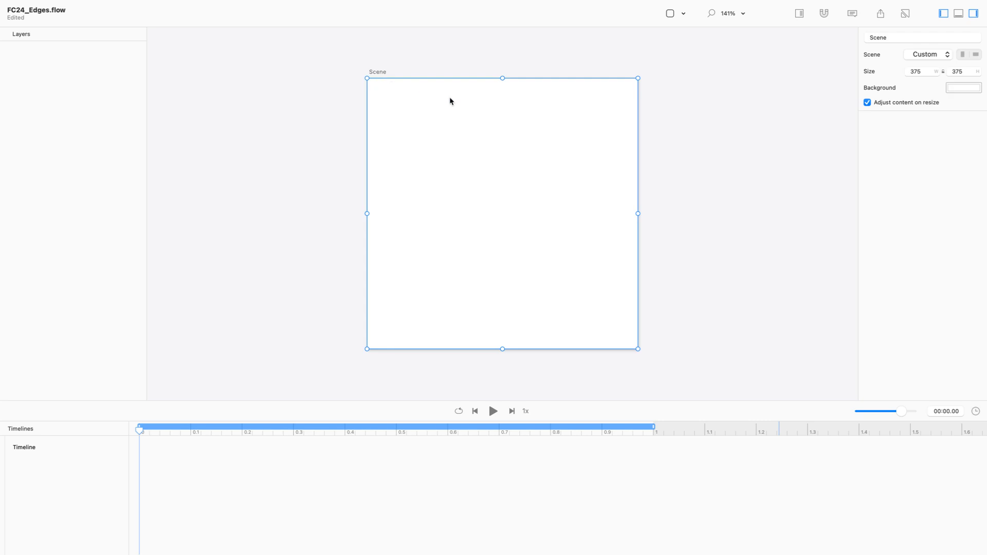
pyautogui.click(930, 73)
pyautogui.write('400')
pyautogui.press('Return')
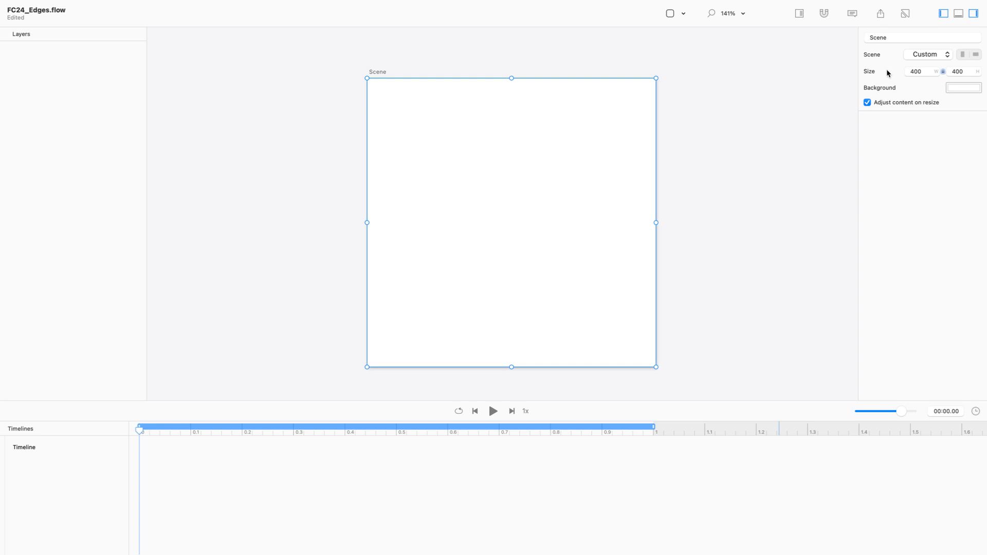
# - Change the scene's background to the near-black color 1D1D16
pyautogui.click(959, 90)
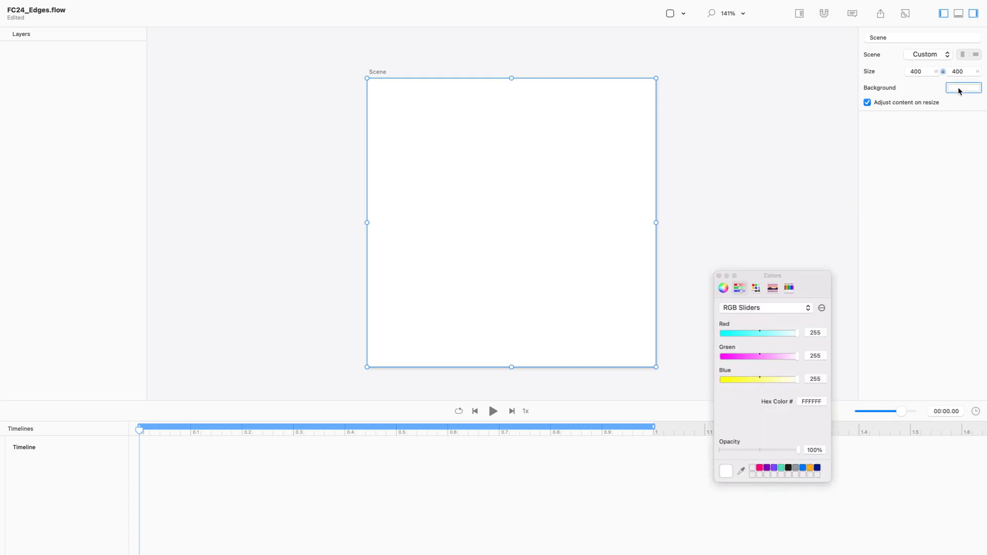
pyautogui.click(789, 468)
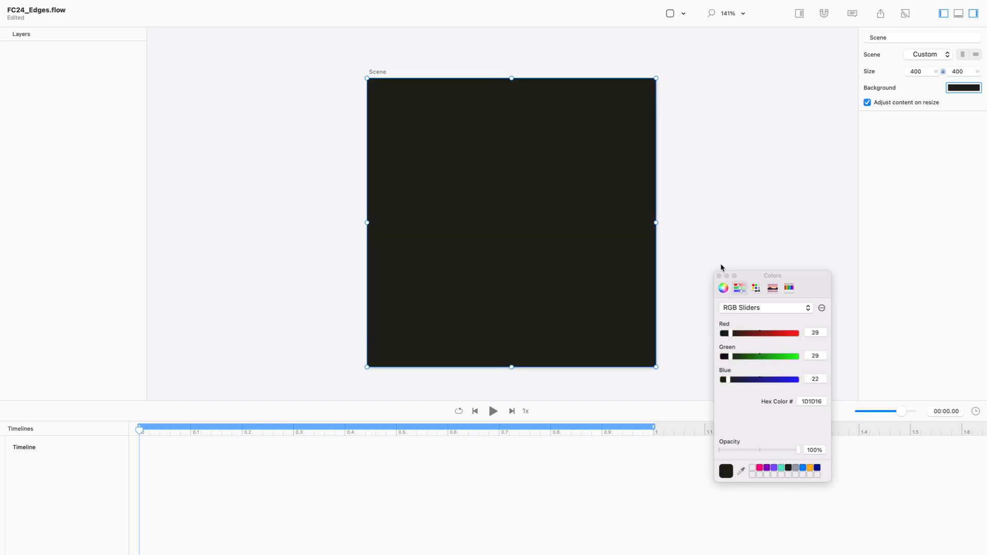
pyautogui.click(719, 276)
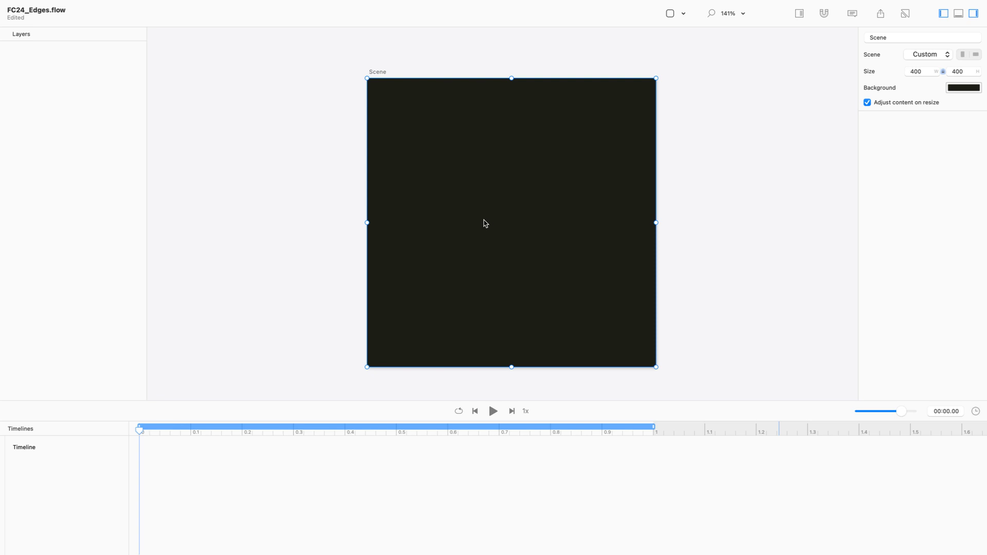
# - Add a plain square-cornered rectangle to the scene and resize it to 240 by 240
pyautogui.click(683, 14)
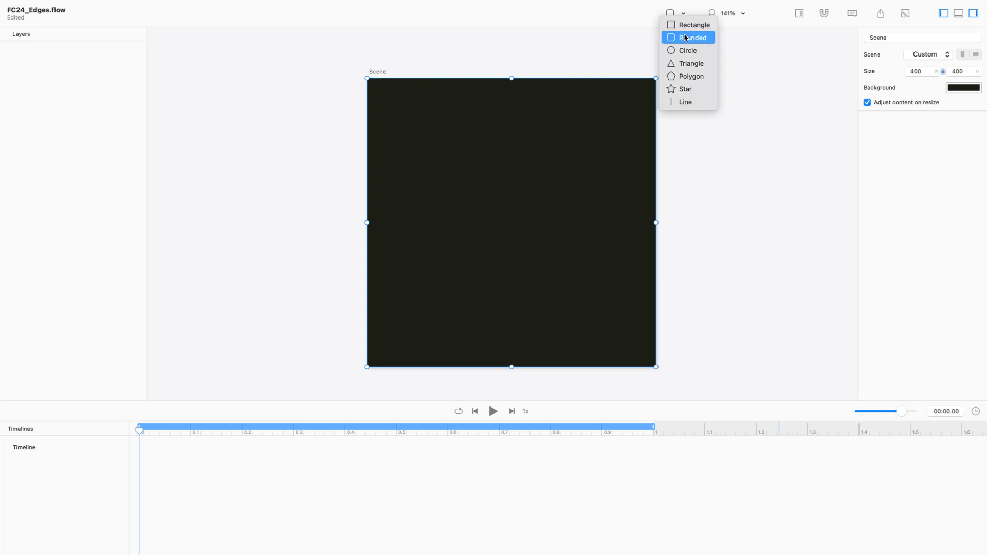
pyautogui.click(685, 38)
pyautogui.press('BackSpace')
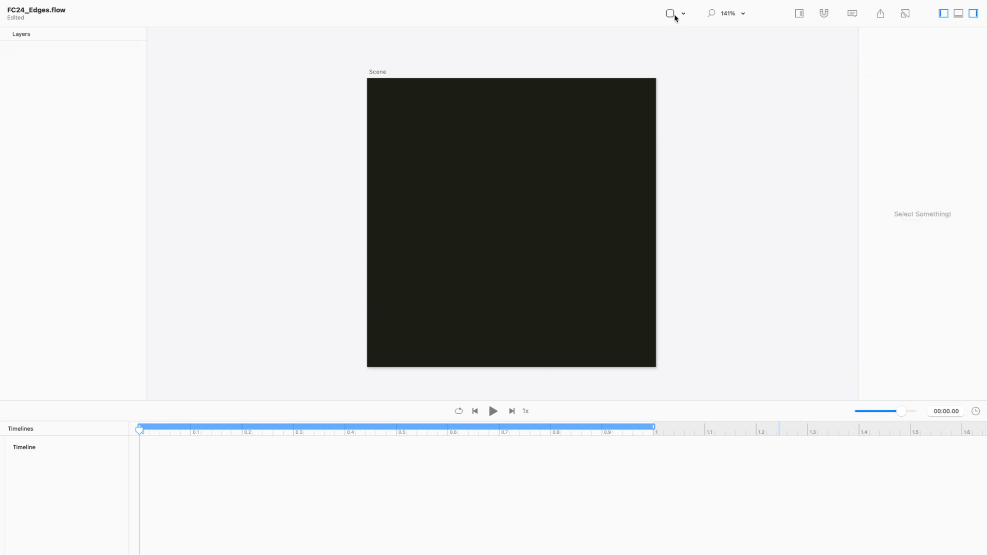
pyautogui.click(676, 15)
pyautogui.click(682, 24)
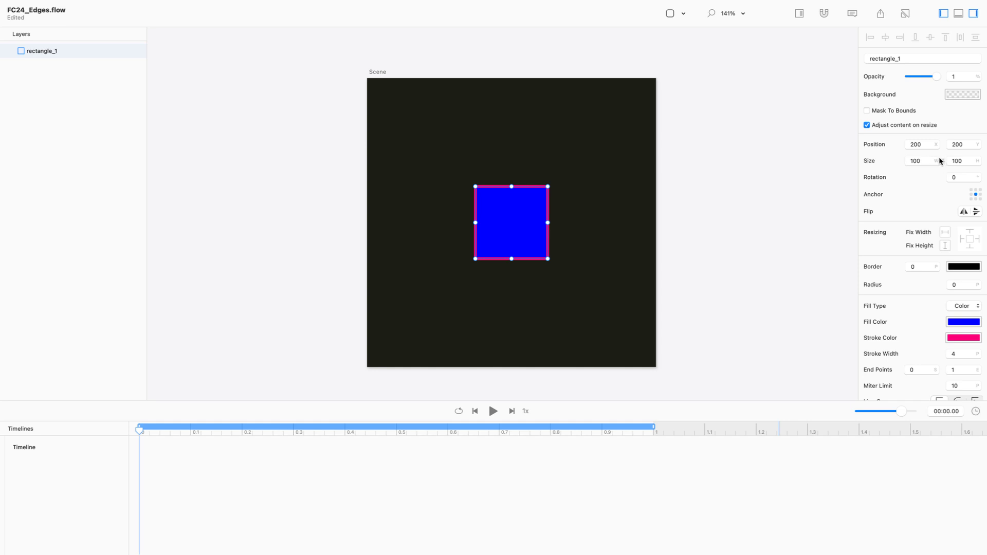
pyautogui.click(915, 161)
pyautogui.write('240')
pyautogui.press('Return')
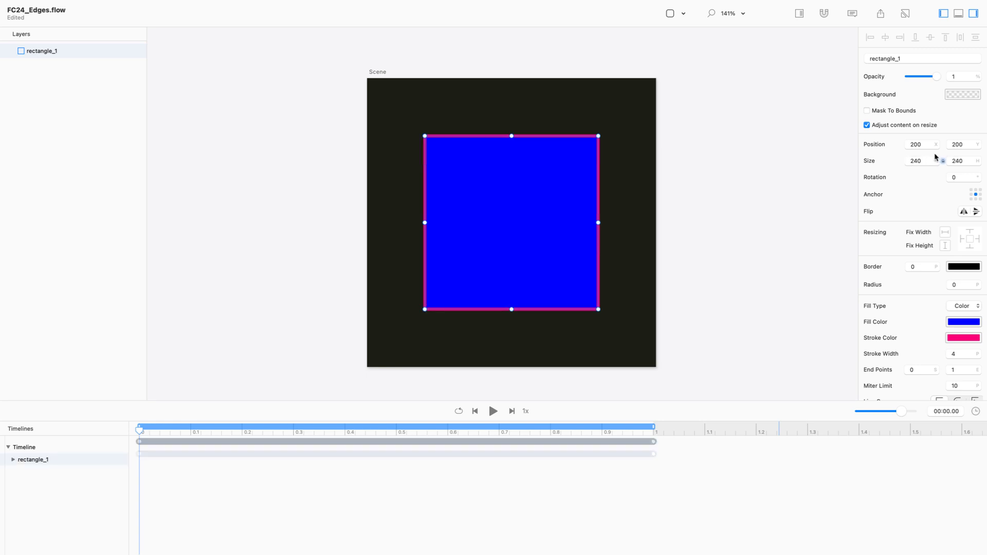
# - Set the rectangle's stroke width to 80 and make its fill transparent with 0% opacity
pyautogui.click(956, 354)
pyautogui.write('80')
pyautogui.press('Return')
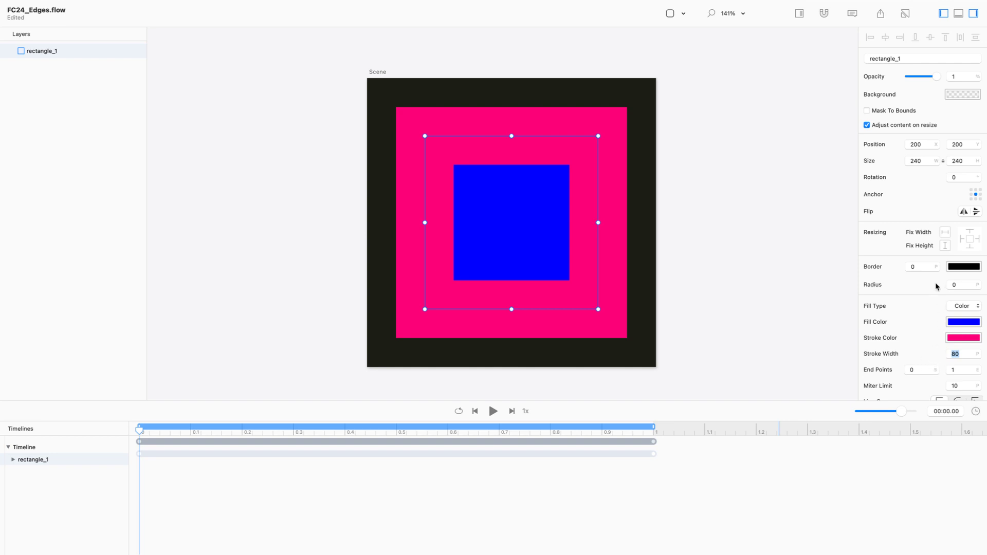
pyautogui.click(966, 322)
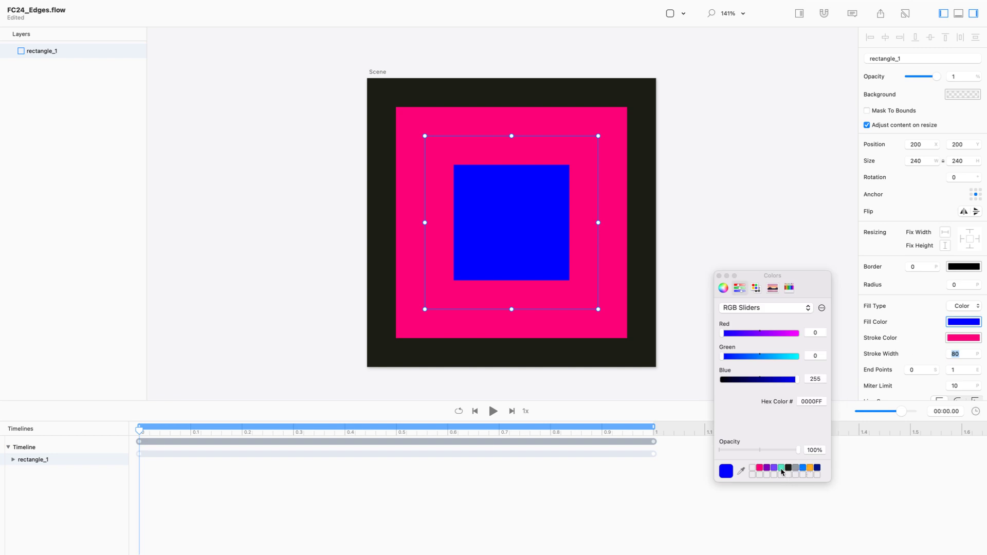
pyautogui.click(814, 450)
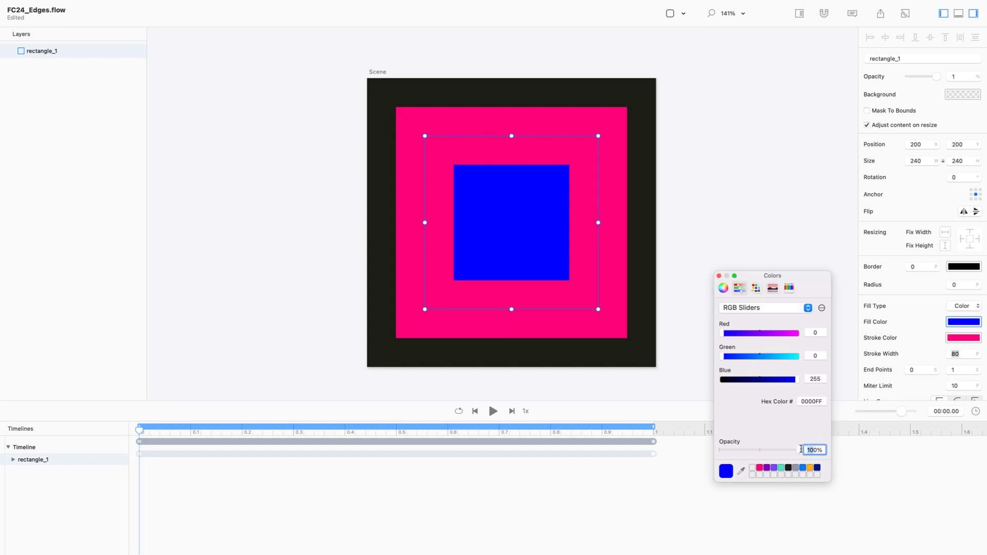
pyautogui.write('0')
pyautogui.press('Return')
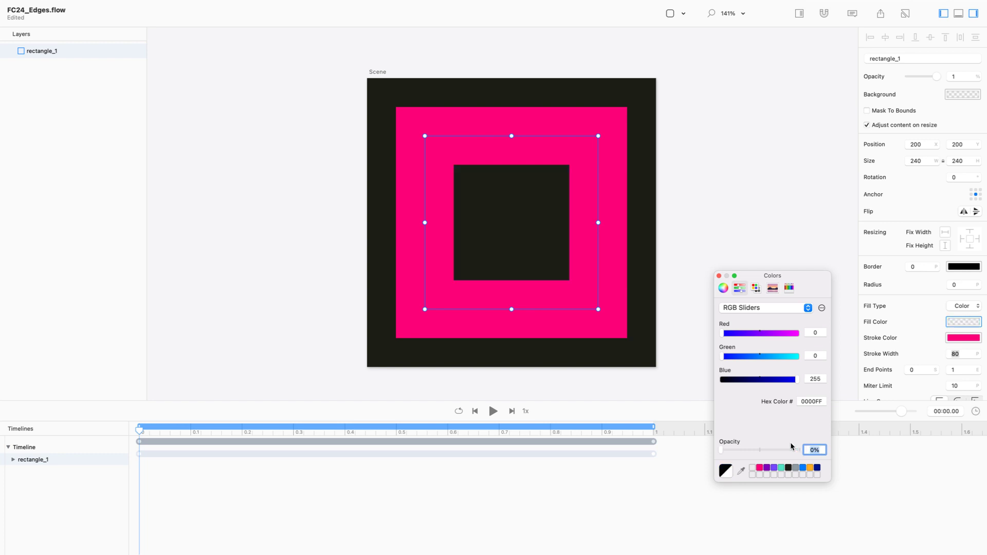
pyautogui.click(719, 277)
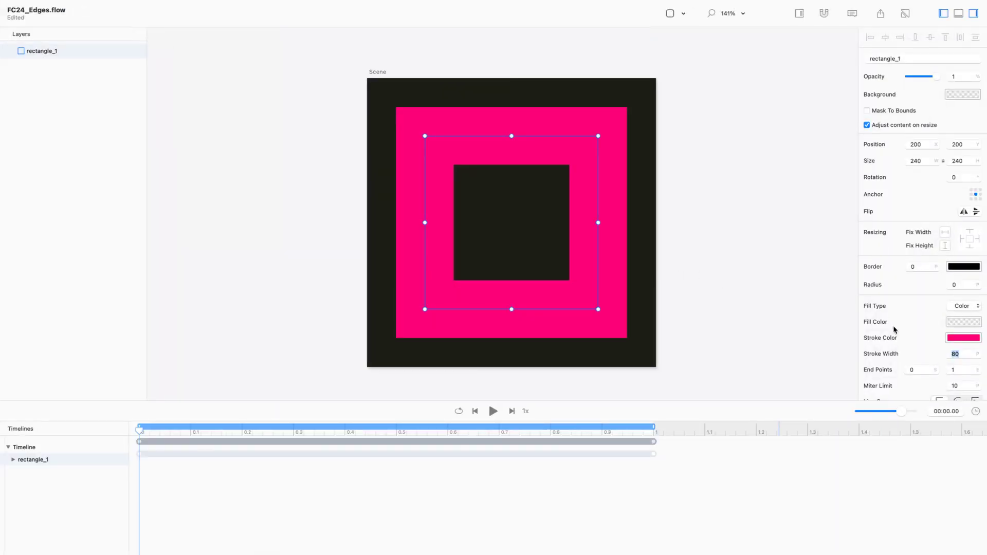
# - Delete rectangle_1's width, height, fill color and stroke width keyframes at 1 second on the timeline
pyautogui.click(955, 369)
pyautogui.click(12, 459)
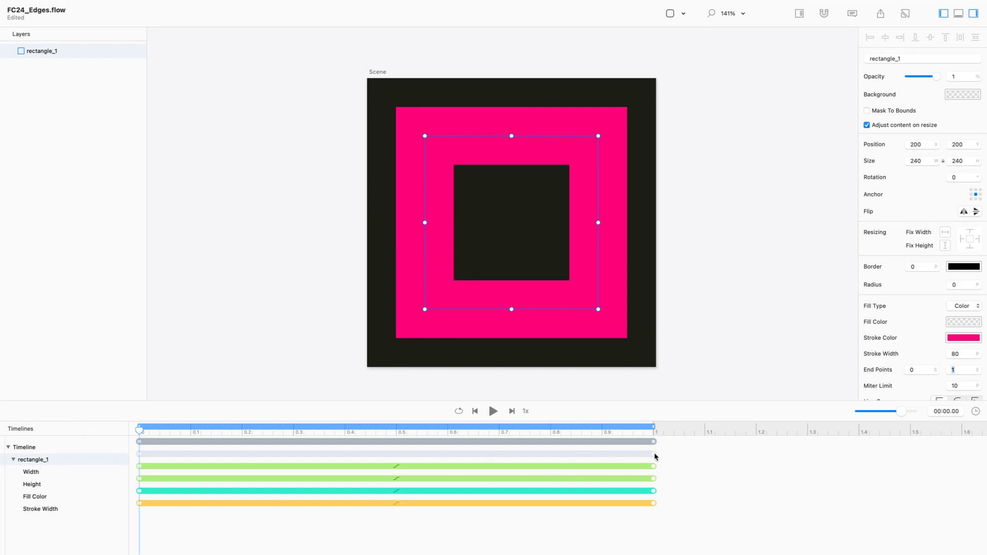
pyautogui.moveTo(654, 456); pyautogui.dragTo(698, 483)
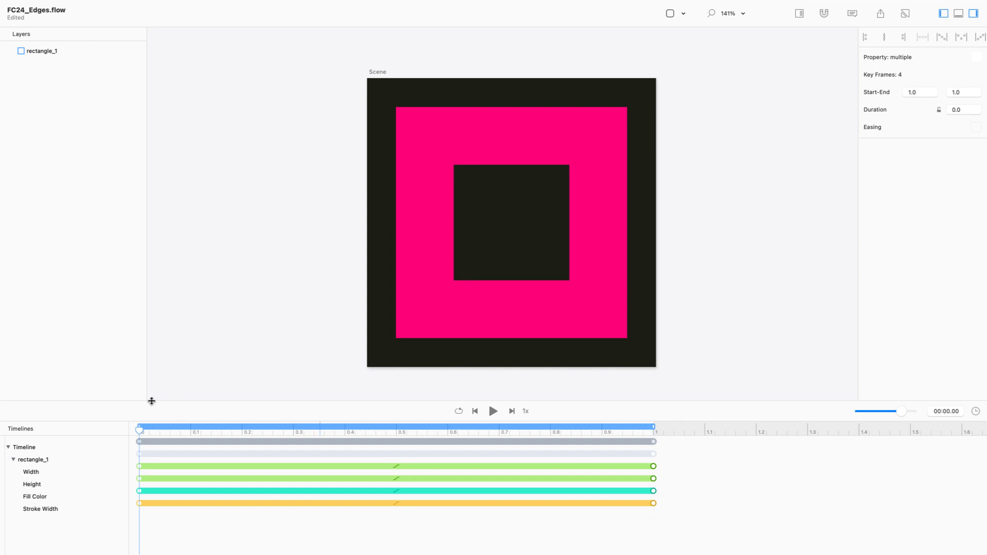
pyautogui.click(618, 455)
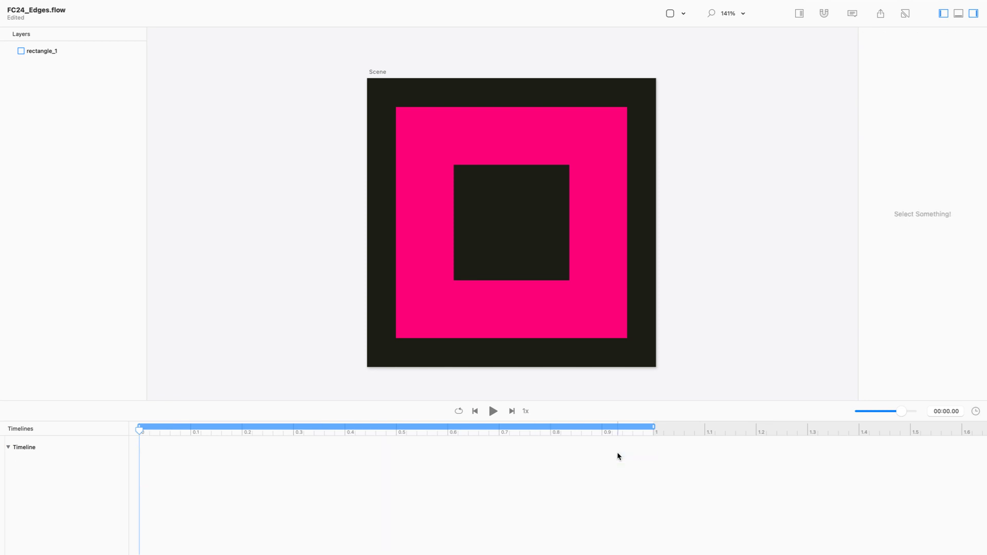
pyautogui.click(614, 446)
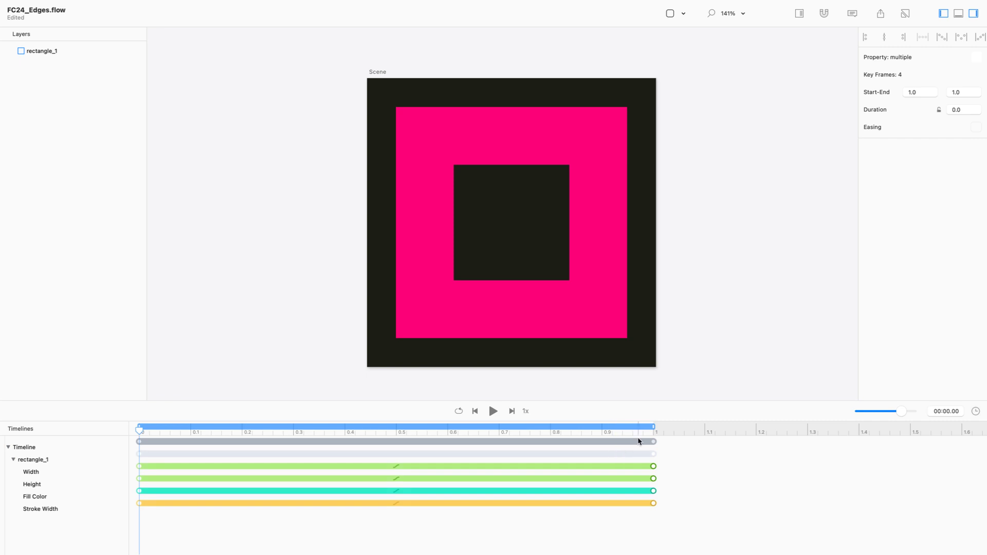
pyautogui.click(714, 484)
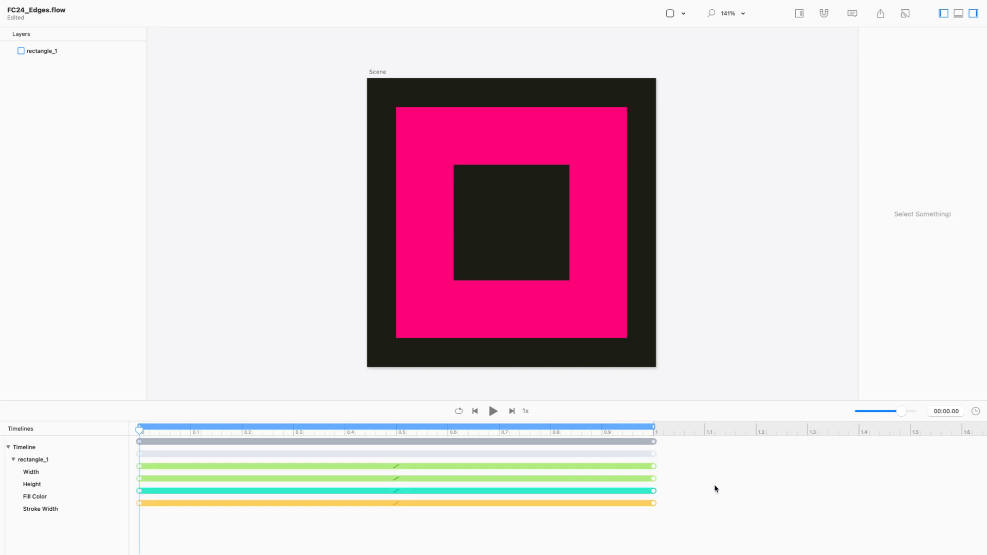
pyautogui.click(654, 455)
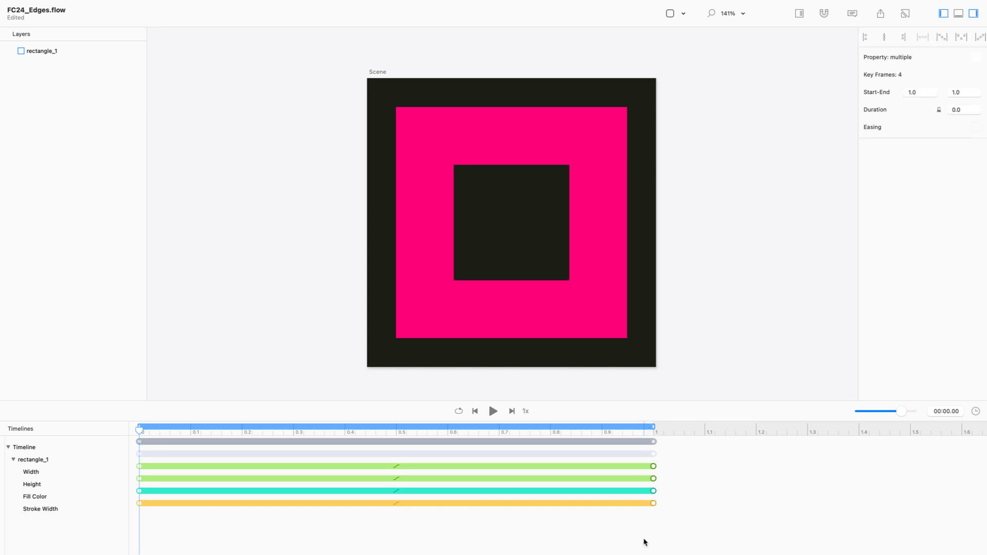
pyautogui.click(676, 511)
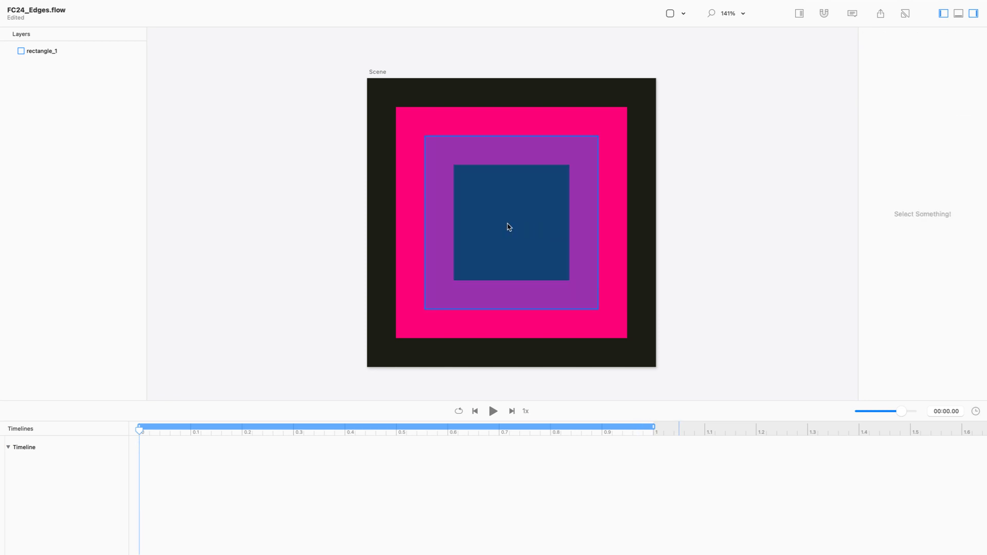
# - Set the rectangle's stroke end point to 0.25 and delete the Stroke End keyframe at 1 second
pyautogui.moveTo(508, 225); pyautogui.dragTo(507, 225)
pyautogui.press('super+z')
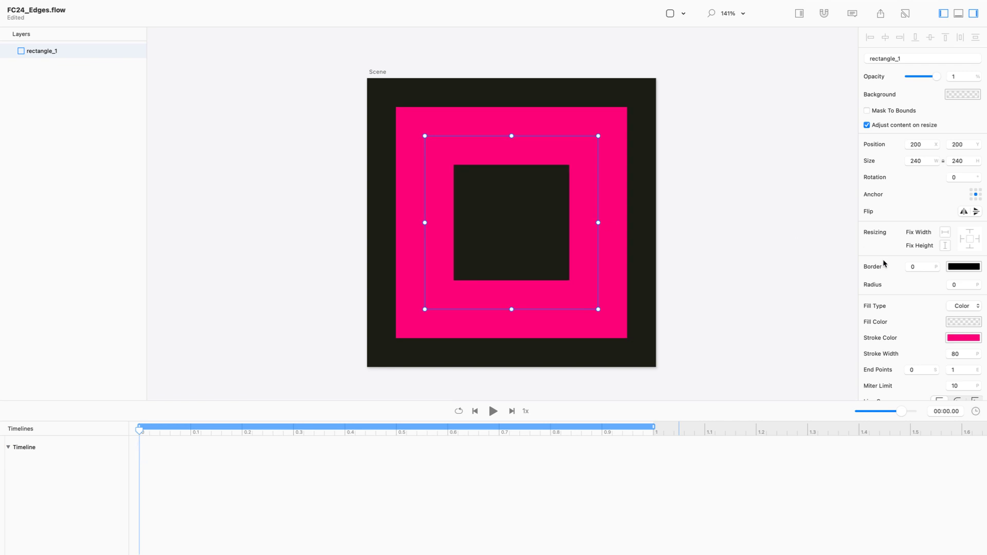
pyautogui.click(966, 370)
pyautogui.write('.25')
pyautogui.press('Return')
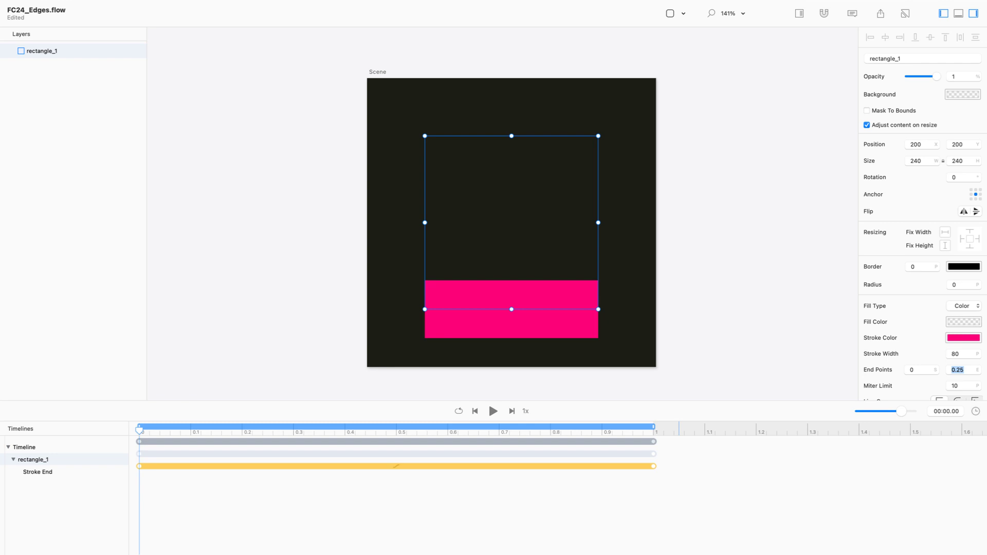
pyautogui.press('BackSpace')
pyautogui.click(653, 466)
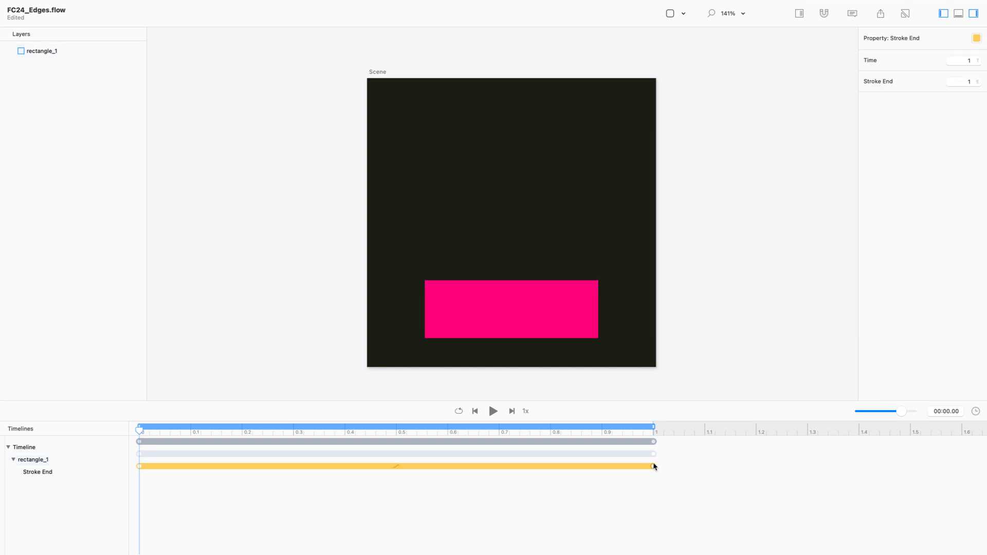
pyautogui.press('BackSpace')
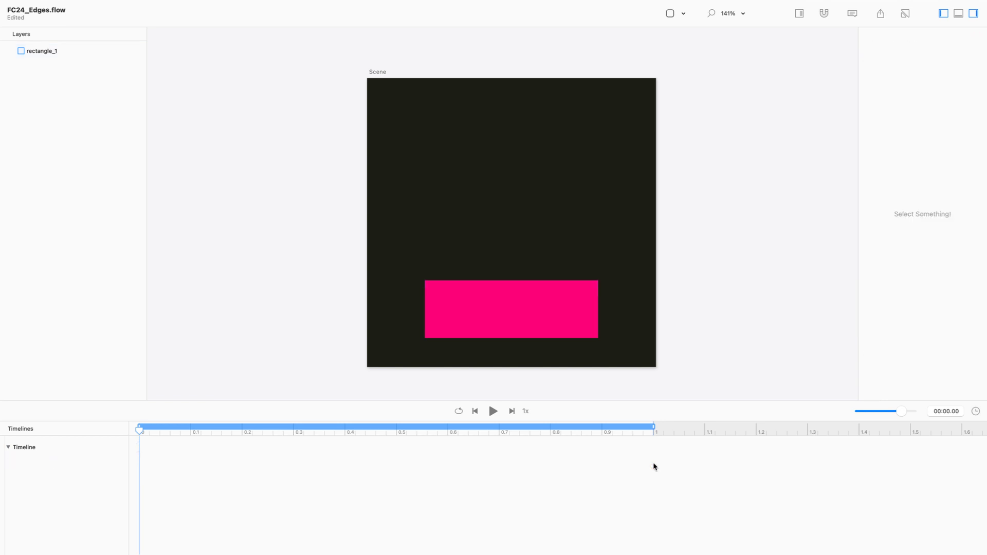
# - With the rectangle selected and the playhead at the start of the timeline, set its stroke end point to 0
pyautogui.press('r')
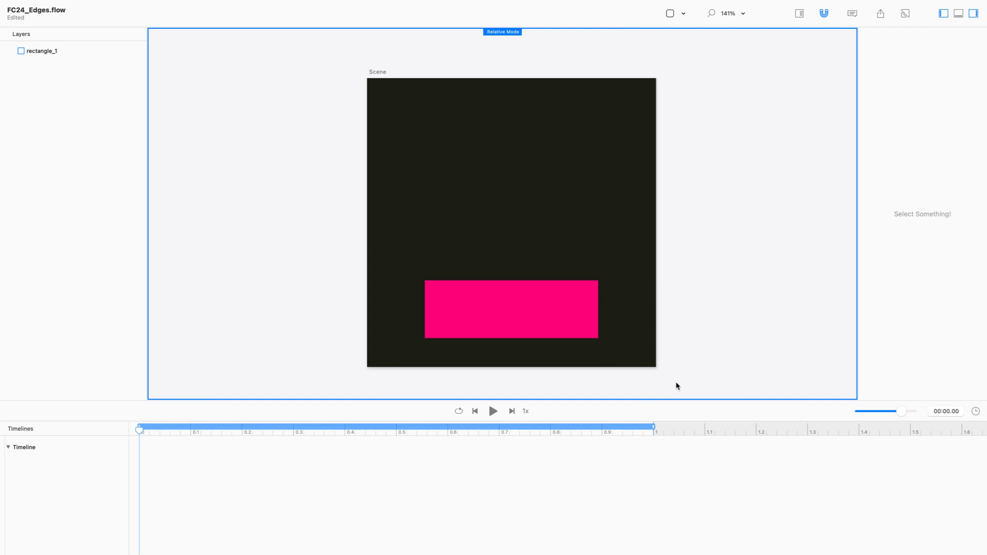
pyautogui.click(455, 291)
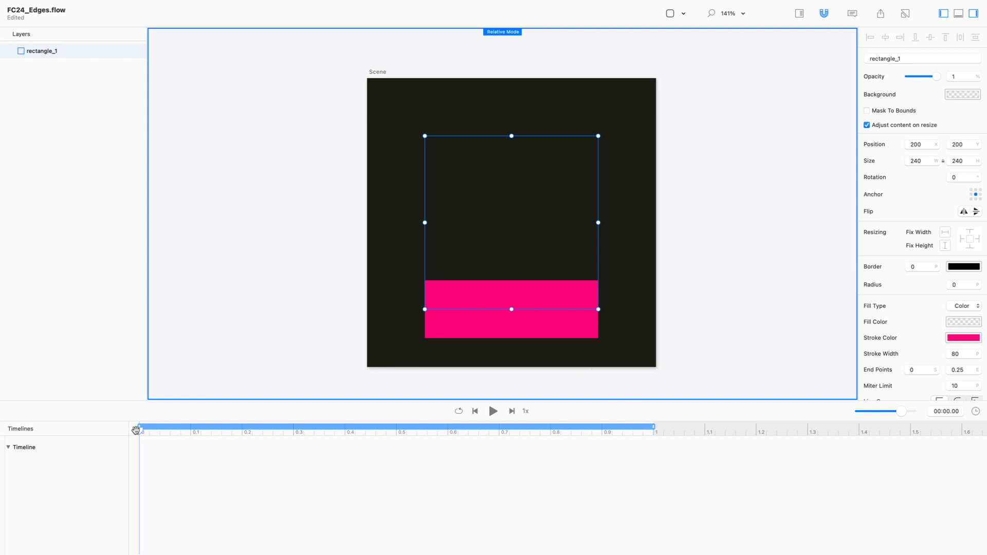
pyautogui.moveTo(139, 430); pyautogui.dragTo(654, 425)
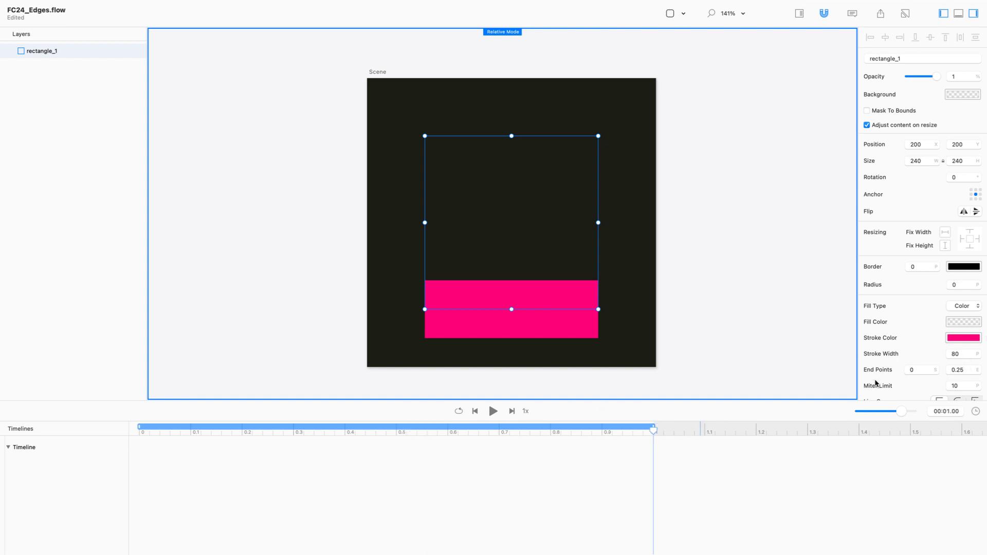
pyautogui.moveTo(653, 430); pyautogui.dragTo(1, 440)
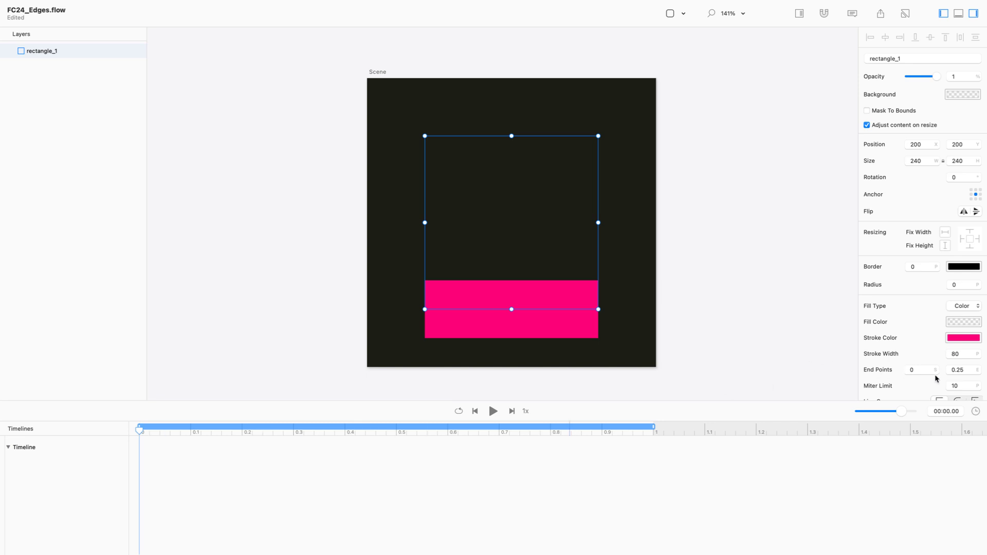
pyautogui.click(966, 371)
pyautogui.write('0')
pyautogui.press('Return')
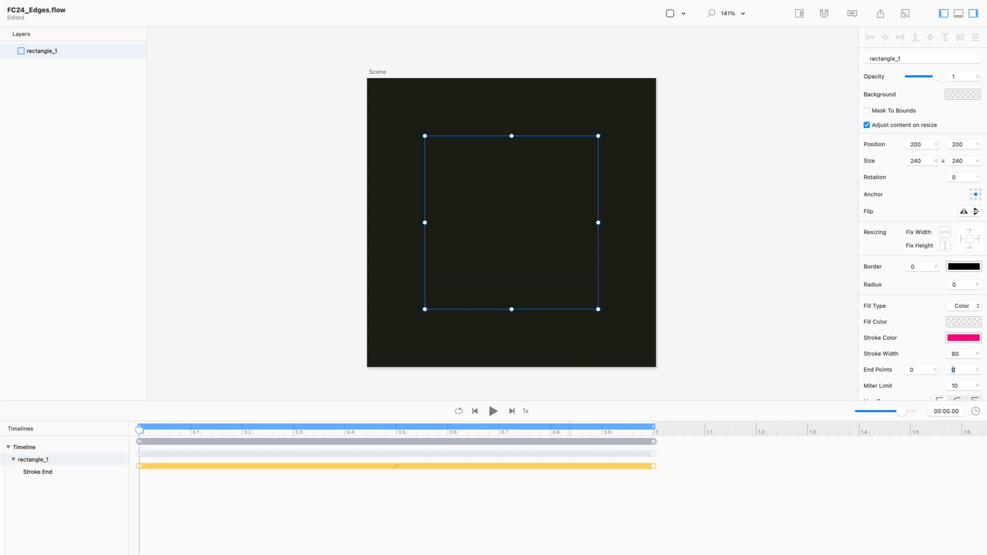
# - Play the timeline repeatedly to preview the rectangle's Stroke End animation with nothing selected
pyautogui.click(492, 411)
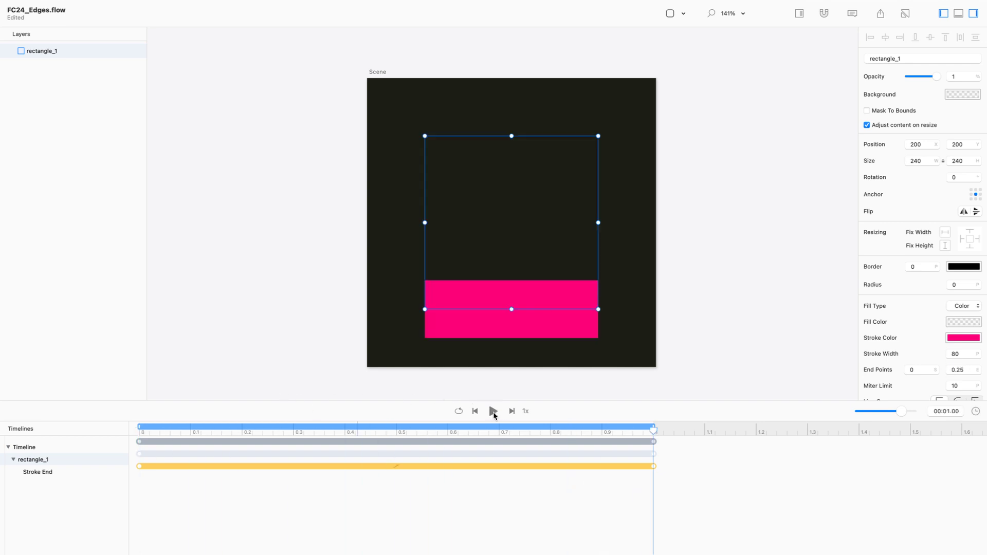
pyautogui.click(752, 296)
pyautogui.press('space')
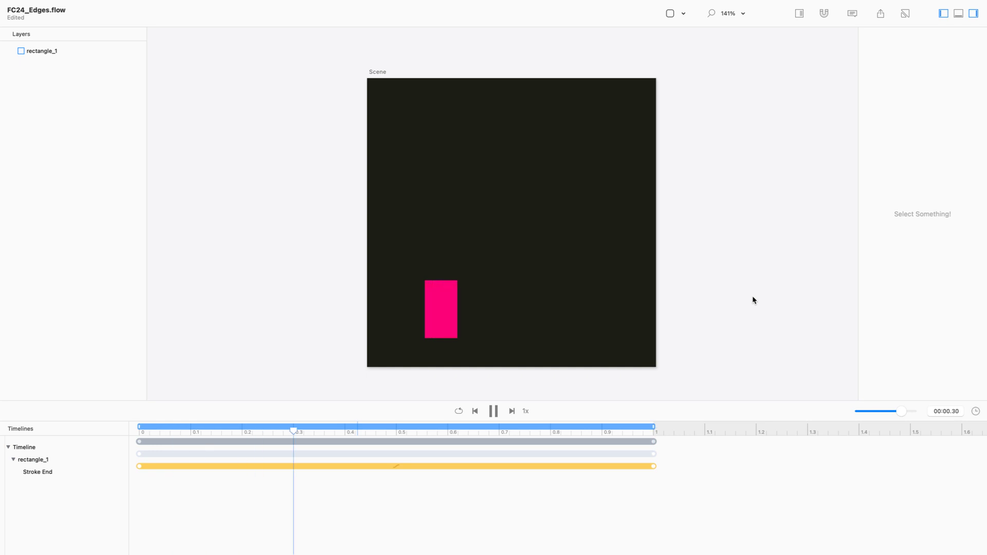
pyautogui.press('space')
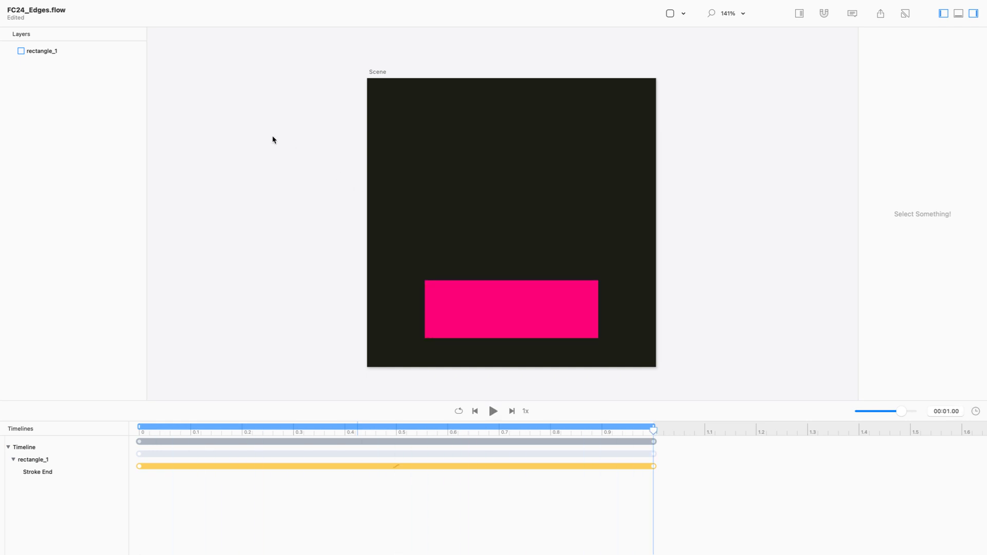
# - Rename the rectangle_1 layer as r0
pyautogui.click(41, 54)
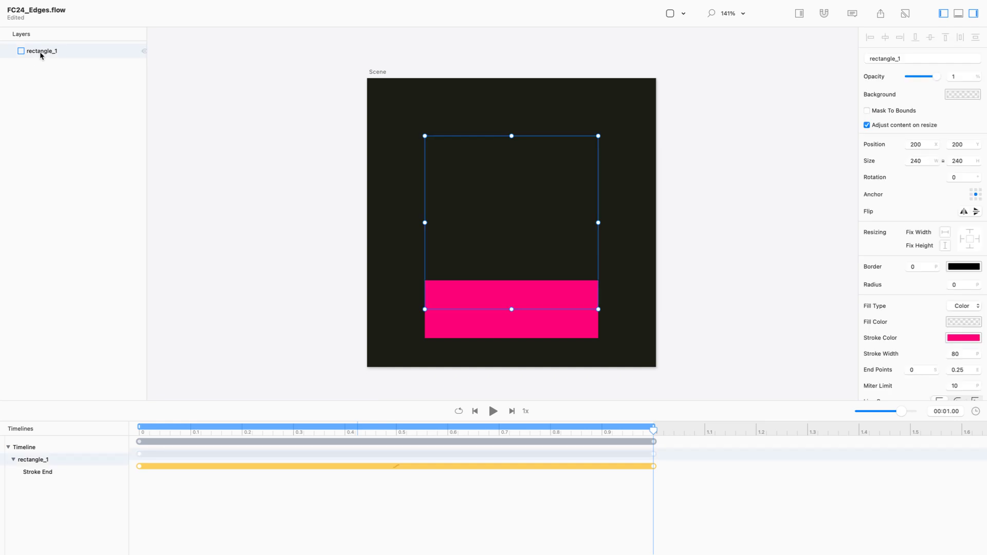
pyautogui.doubleClick(41, 51)
pyautogui.write('r0')
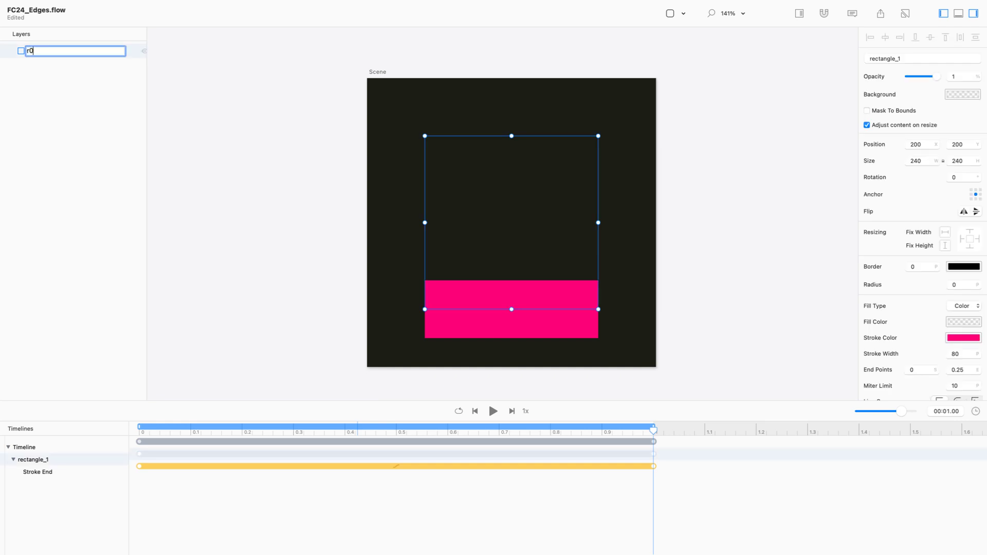
pyautogui.press('Return')
# - Copy the r0 layer and paste three copies of it in place with their keyvalues
pyautogui.rightClick(55, 51)
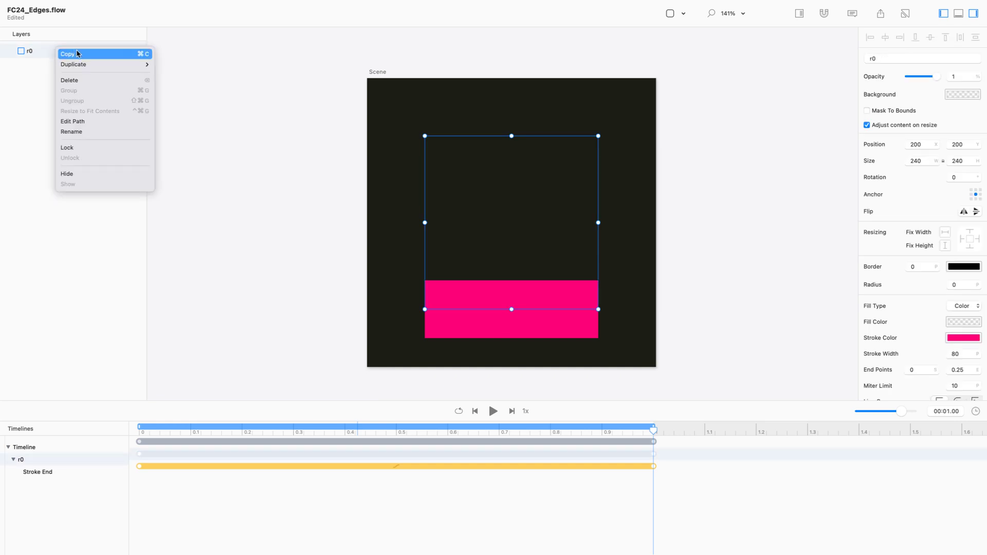
pyautogui.click(83, 54)
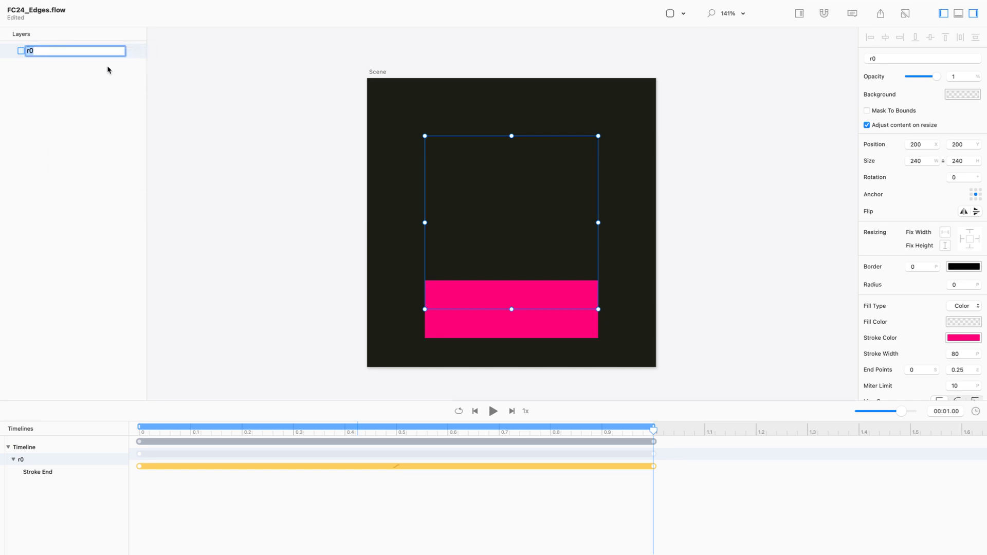
pyautogui.click(128, 70)
pyautogui.click(84, 6)
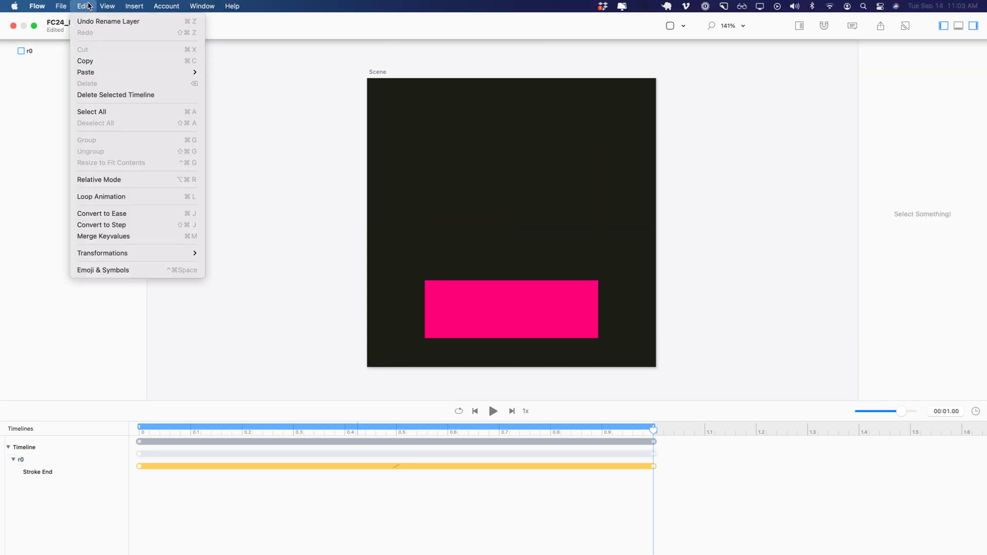
pyautogui.moveTo(106, 72)
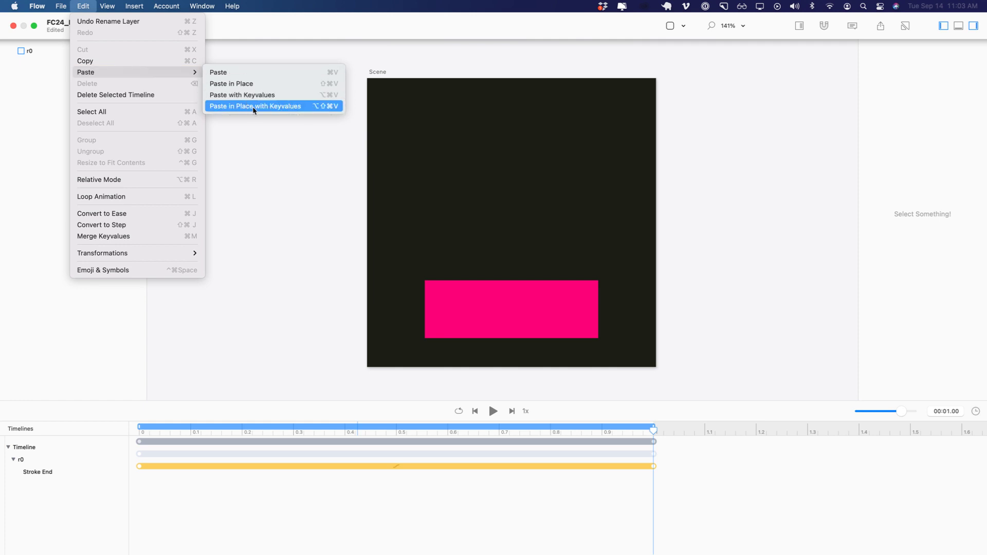
pyautogui.click(325, 262)
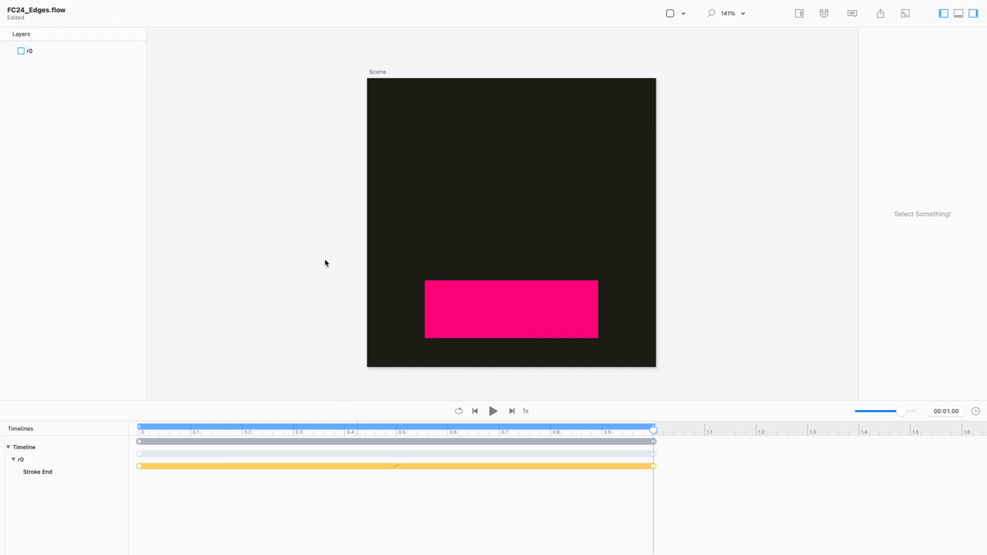
pyautogui.press('super+v')
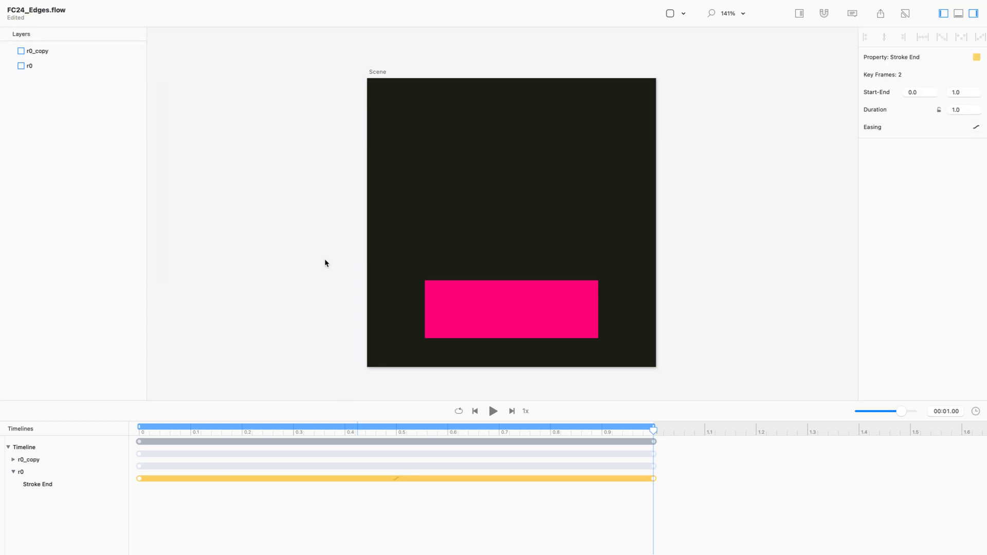
pyautogui.press('super+v')
pyautogui.press('super+v')
pyautogui.press('super+v')
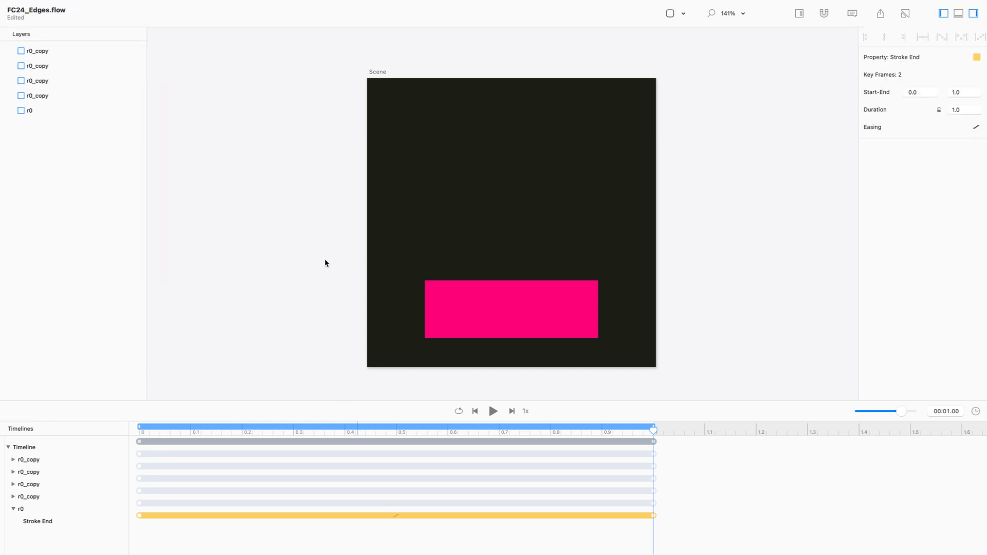
pyautogui.press('super+z')
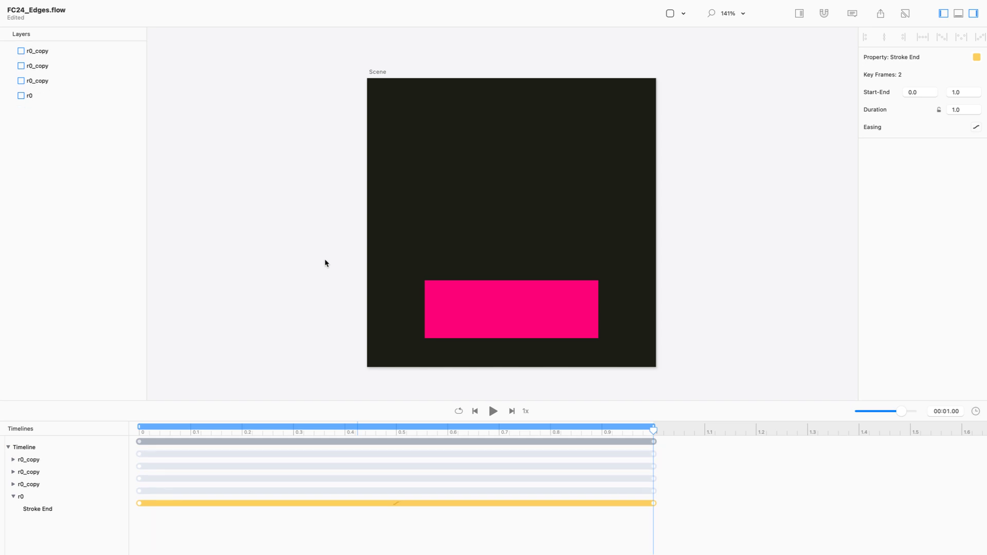
# - Rename the three r0_copy layers, from the lowest upwards, as r1, r2 and r3
pyautogui.click(44, 85)
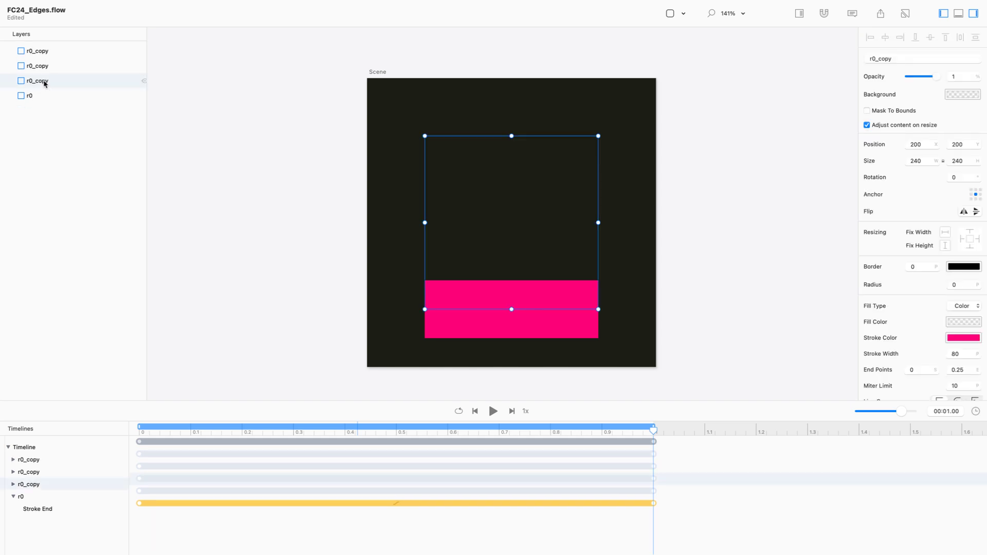
pyautogui.doubleClick(44, 81)
pyautogui.write('r1')
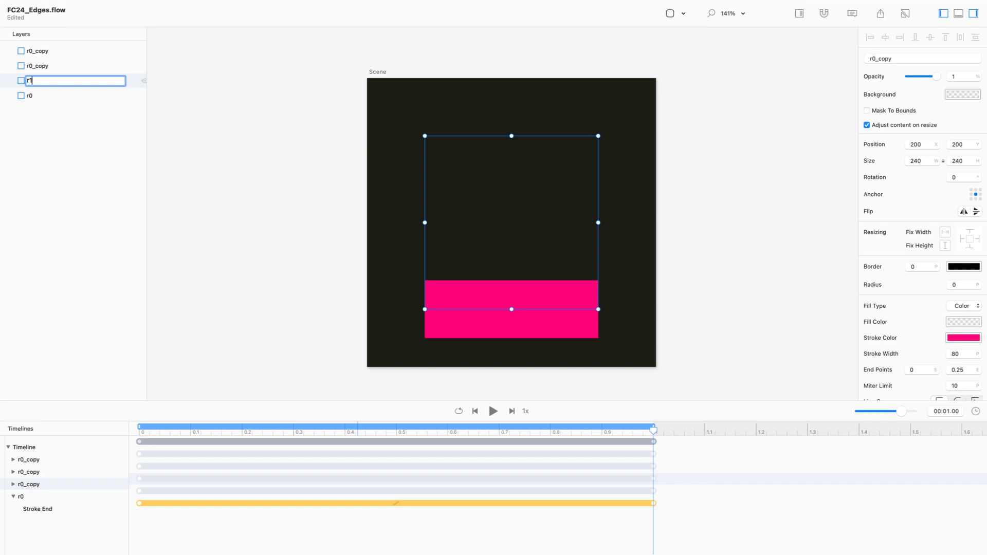
pyautogui.press('Return')
pyautogui.press('Up')
pyautogui.press('Return')
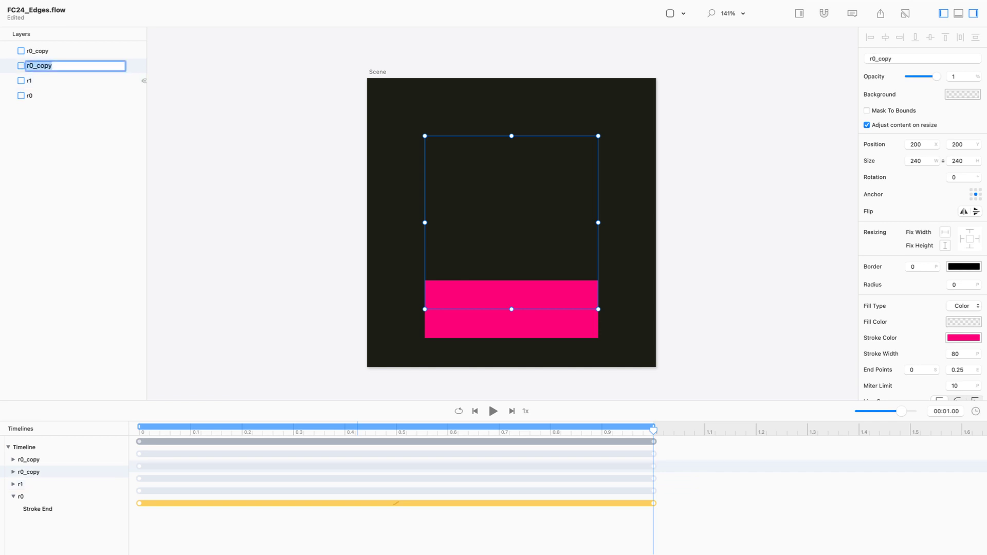
pyautogui.write('r2')
pyautogui.press('Return')
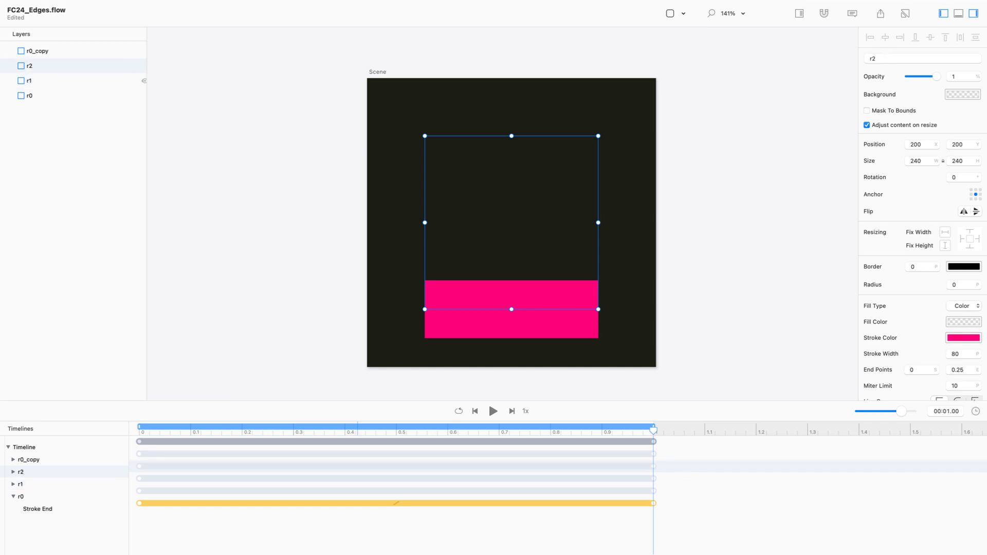
pyautogui.press('Up')
pyautogui.press('Return')
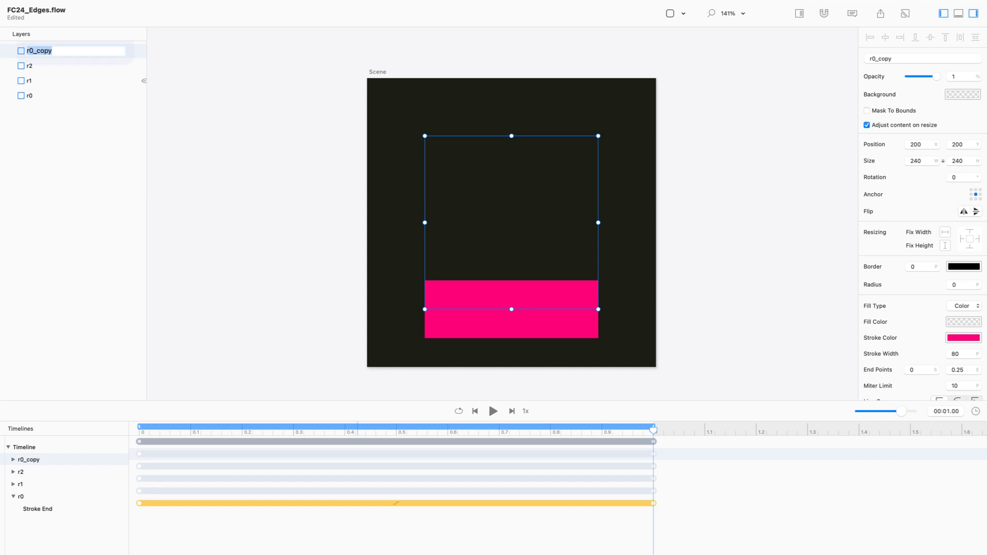
pyautogui.write('r3')
pyautogui.press('Return')
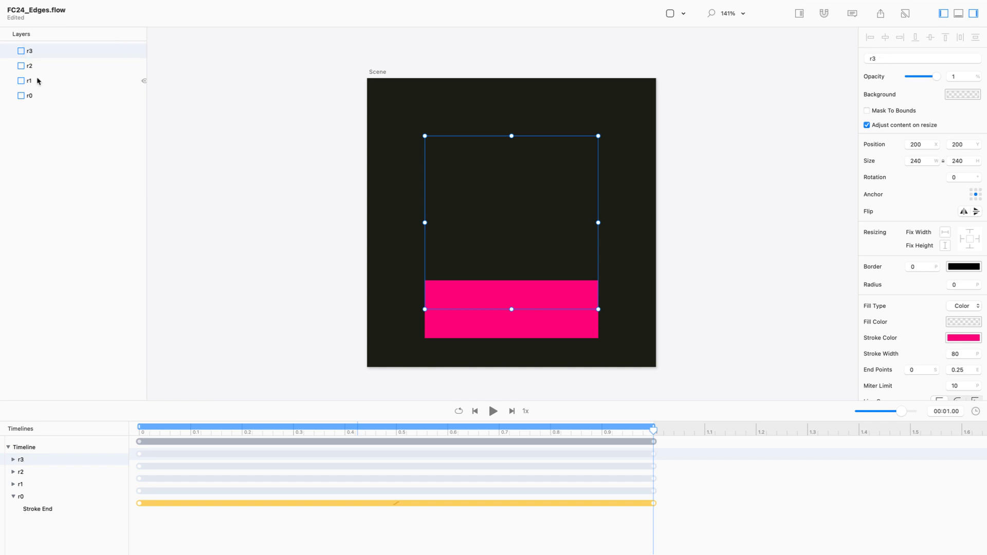
# - Expand every layer's Stroke End row, enlarge the timeline area to fit them, and play the animation with nothing selected
pyautogui.click(9, 448)
pyautogui.keyDown('alt'); pyautogui.click(8, 447); pyautogui.keyUp('alt')
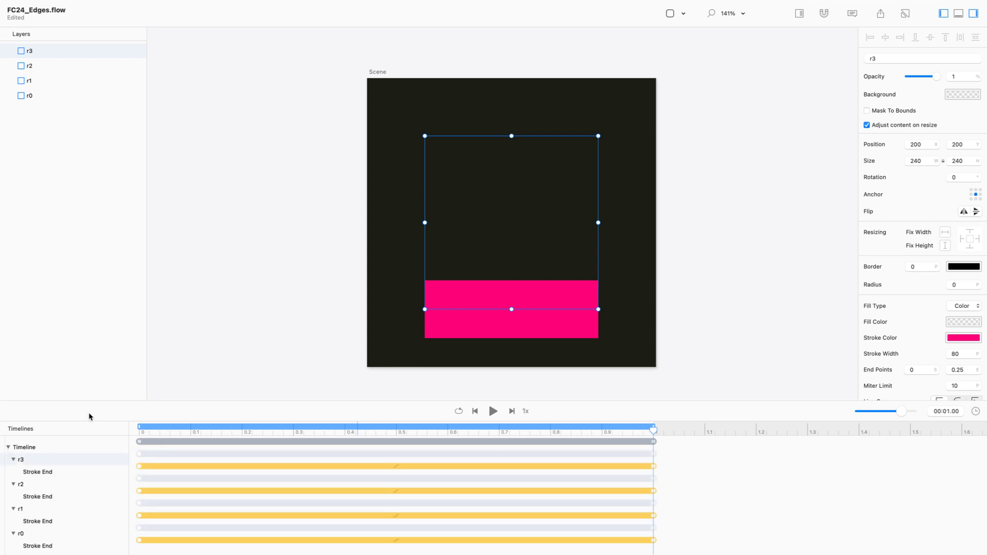
pyautogui.moveTo(153, 401); pyautogui.dragTo(153, 343)
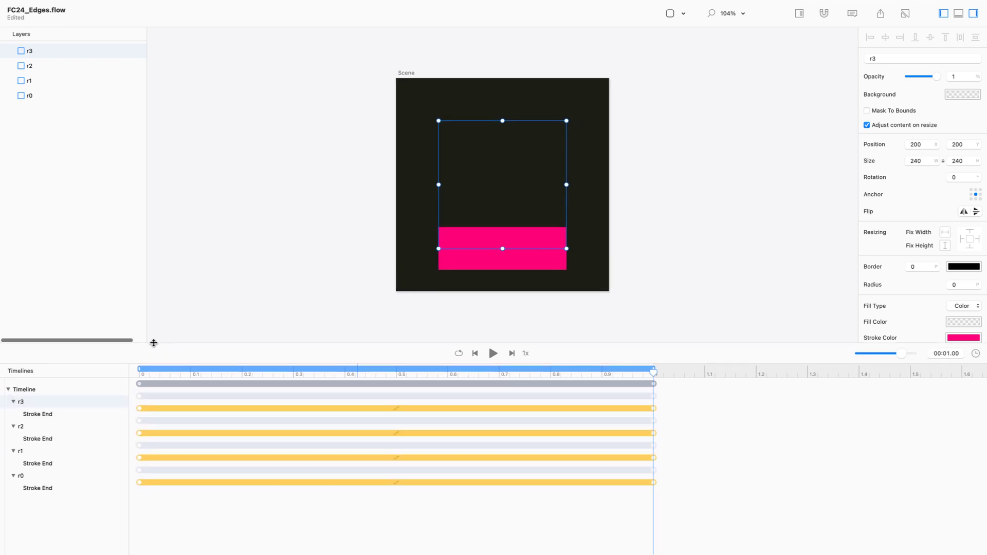
pyautogui.click(210, 311)
pyautogui.press('space')
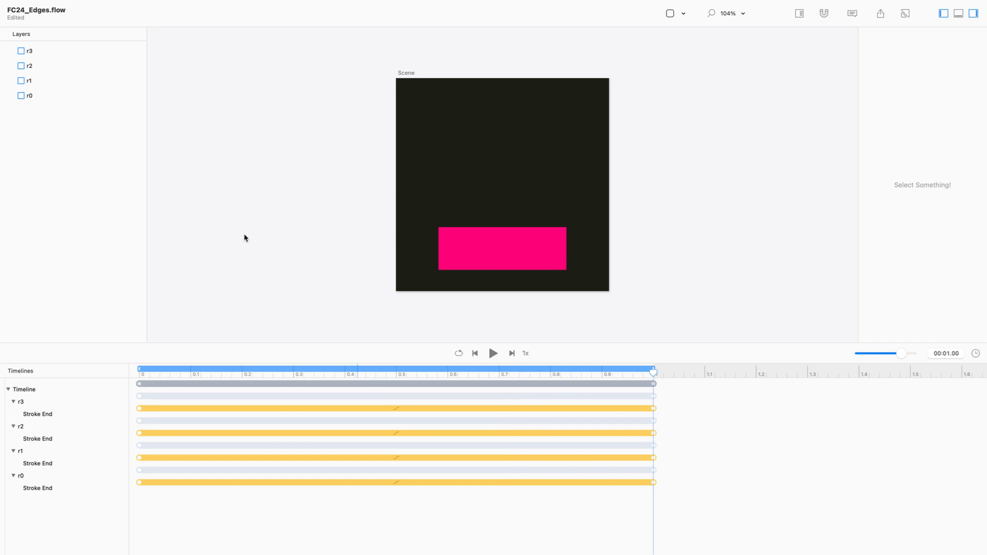
# - Turn on Relative Mode and shrink the timeline area back so the scene is displayed larger
pyautogui.click(70, 82)
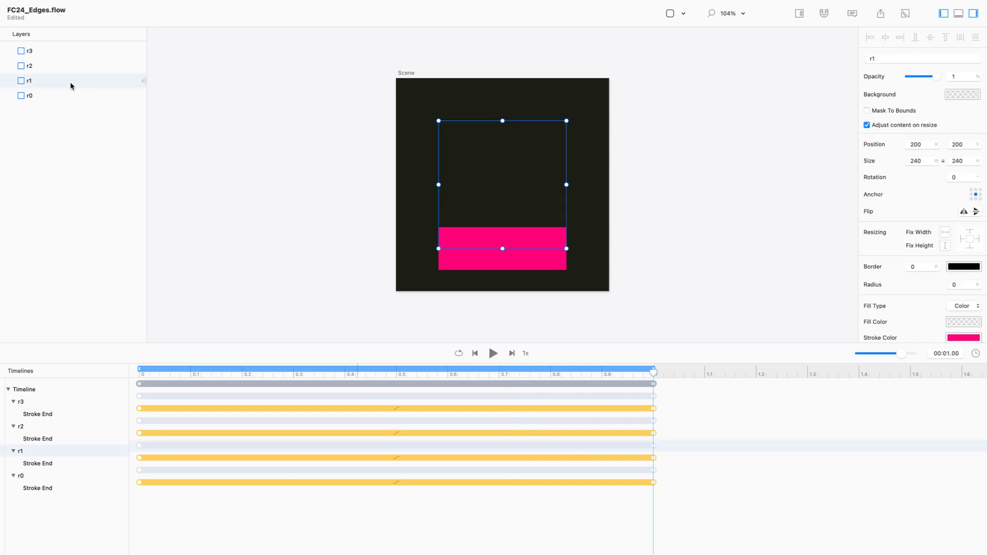
pyautogui.press('r')
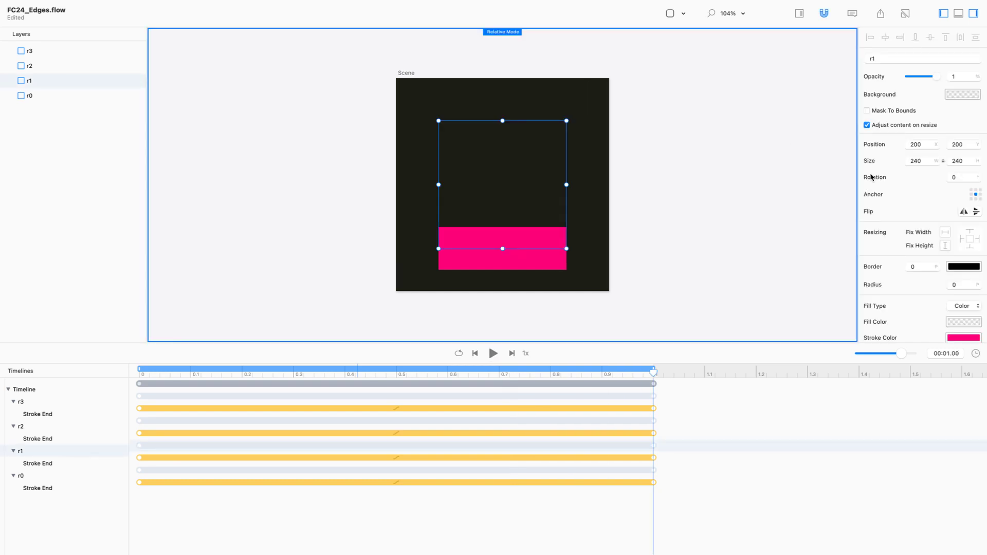
pyautogui.click(726, 342)
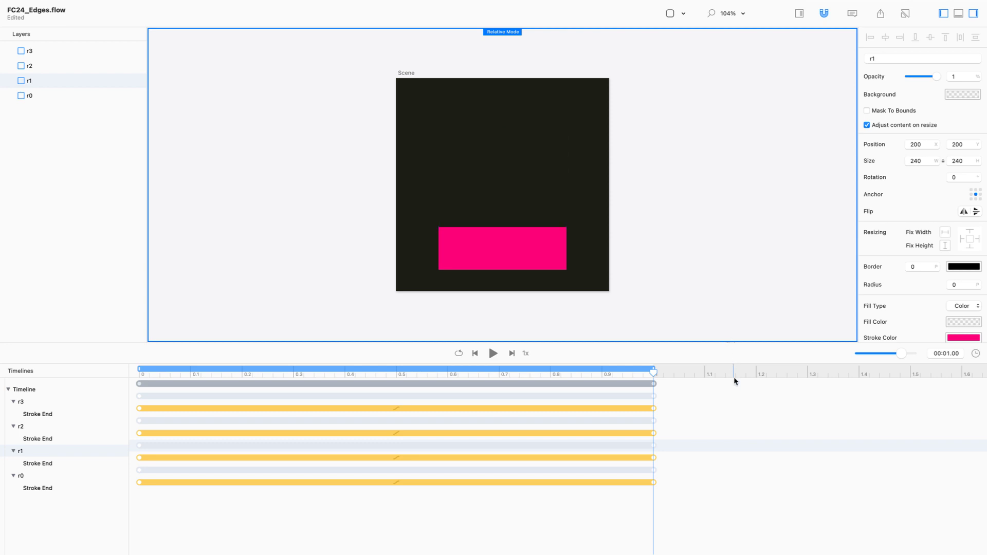
pyautogui.moveTo(731, 343); pyautogui.dragTo(738, 402)
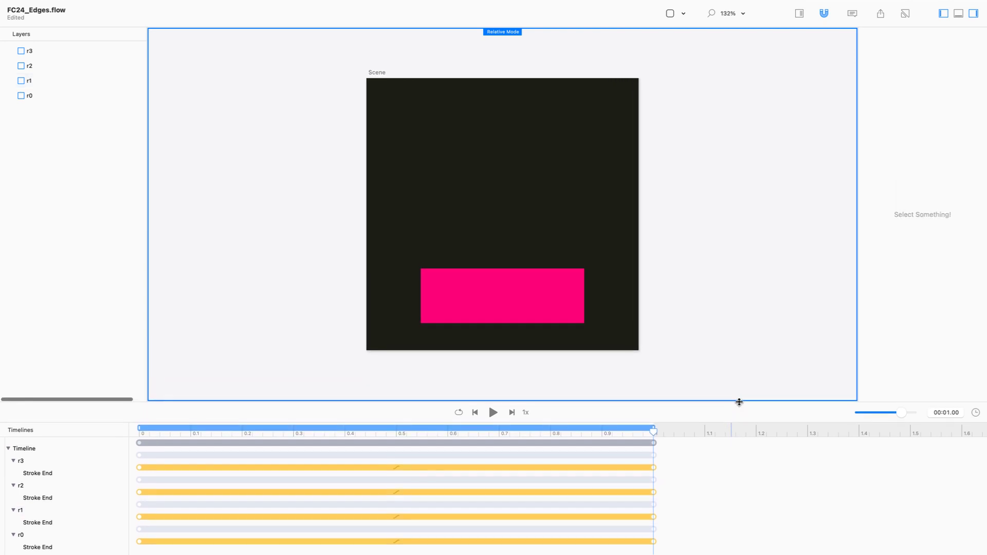
pyautogui.press('super+a')
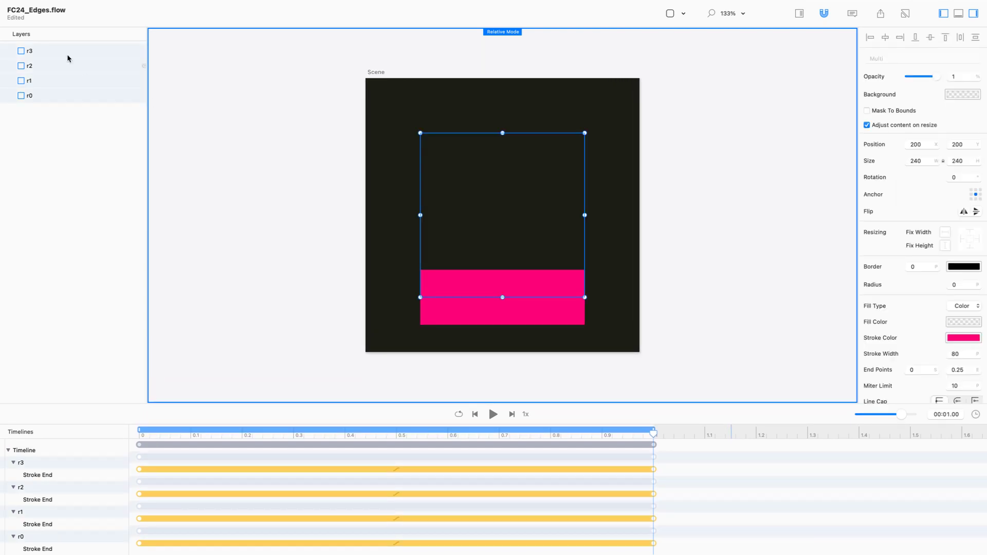
# - Set the rotation of r1 to 90, r2 to 180 and r3 to 270 degrees
pyautogui.click(45, 82)
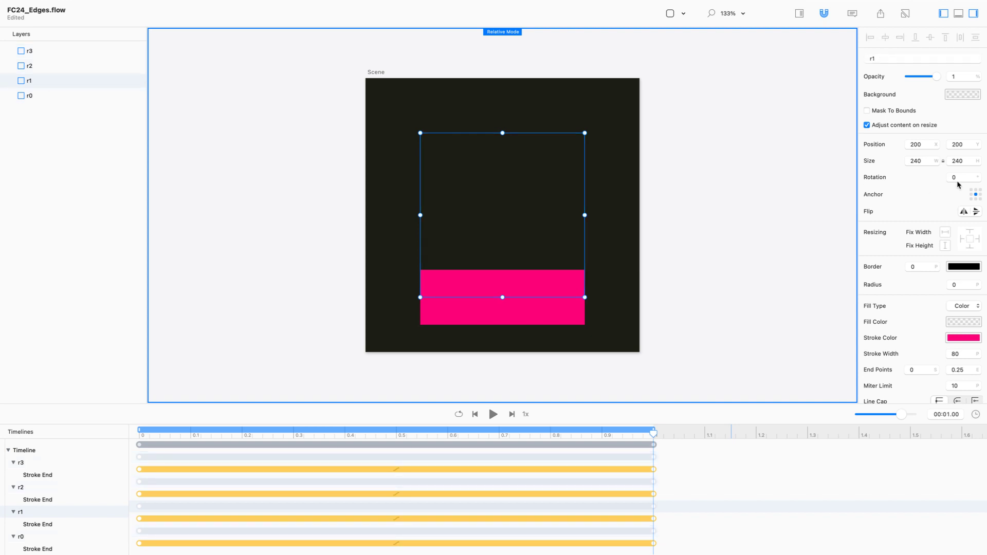
pyautogui.write('90')
pyautogui.press('Return')
pyautogui.click(81, 68)
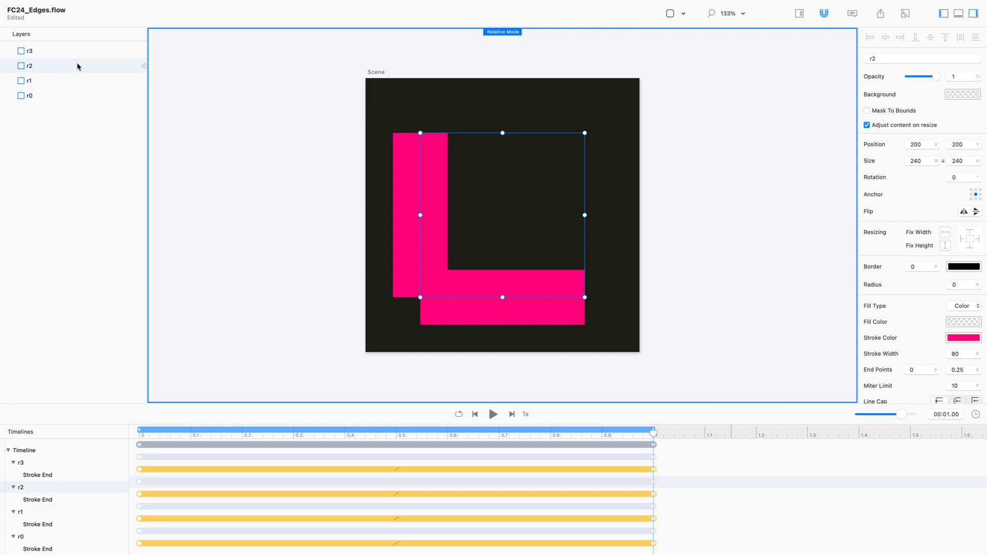
pyautogui.click(952, 176)
pyautogui.write('180')
pyautogui.press('Return')
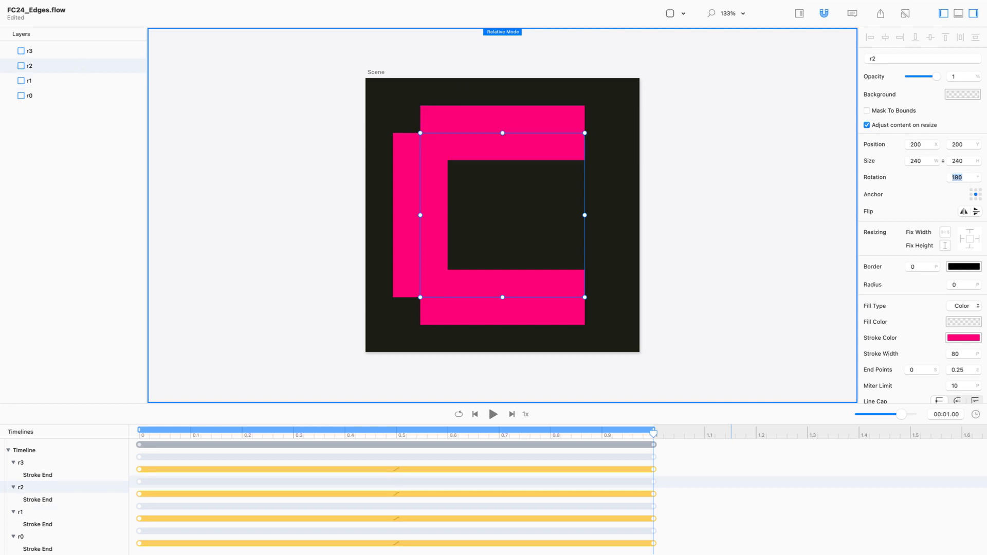
pyautogui.click(72, 52)
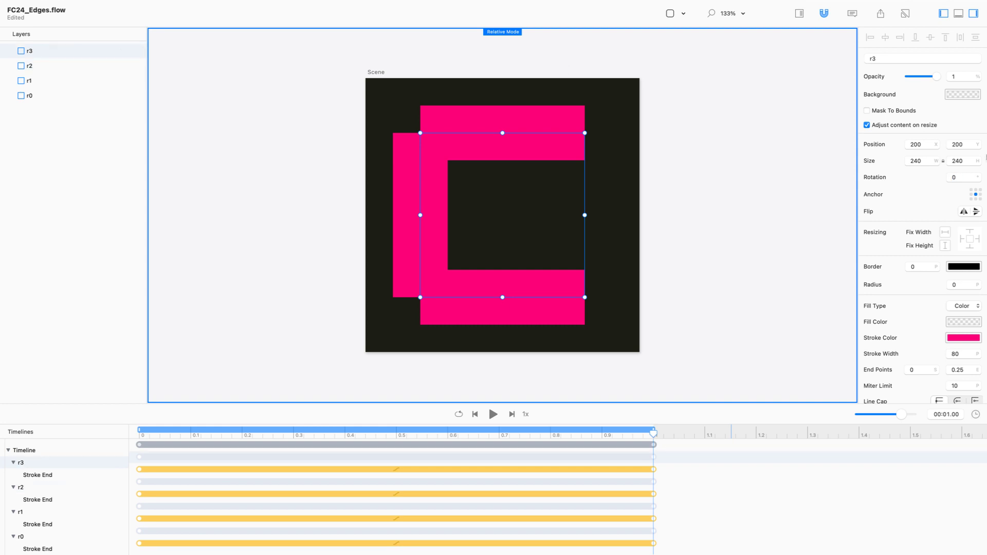
pyautogui.click(961, 177)
pyautogui.write('270')
pyautogui.press('Return')
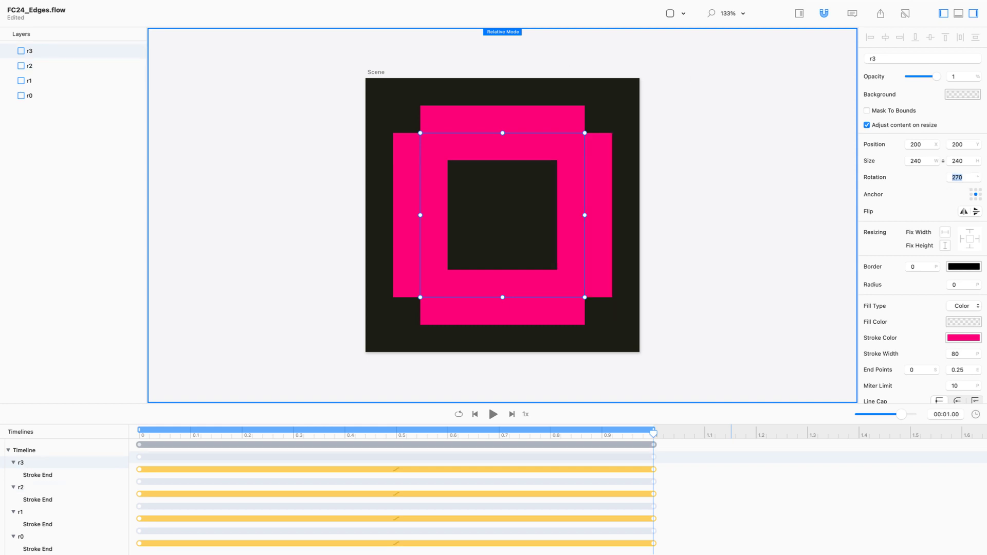
# - Deselect everything and play the timeline to preview all four edges animating together
pyautogui.click(767, 174)
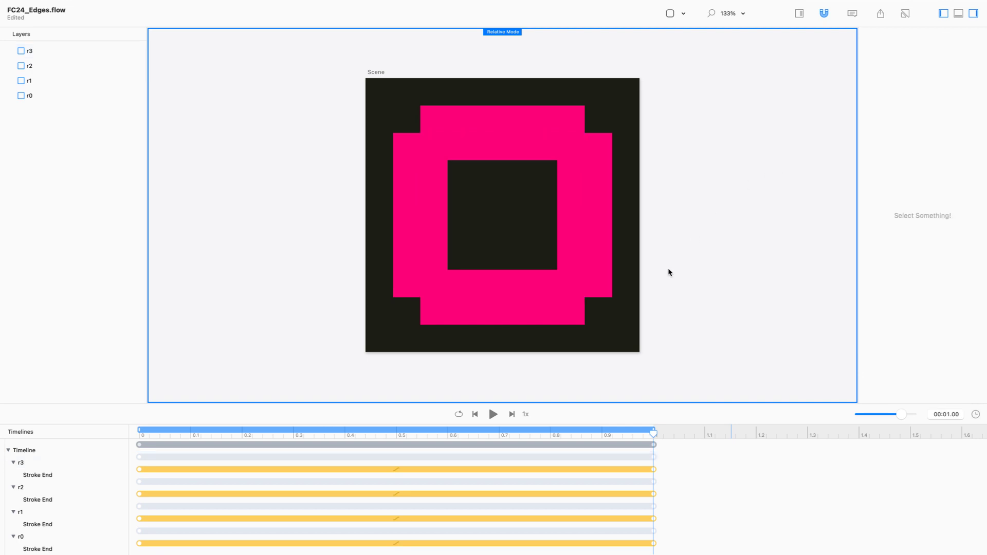
pyautogui.click(494, 415)
pyautogui.click(494, 415)
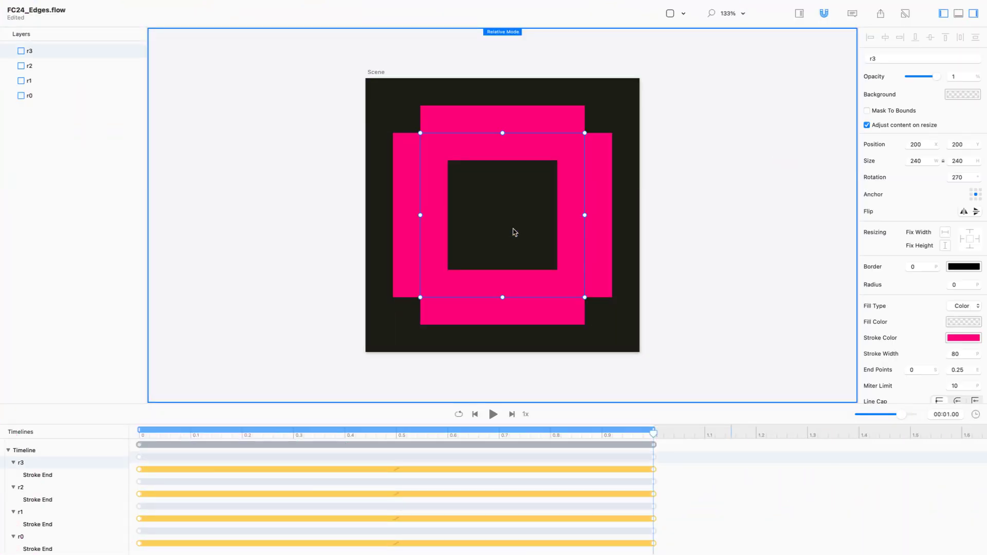
# - Edit r3's path, nudge its lower-right corner point to position 320, 320, and undo and redo the last path change
pyautogui.doubleClick(577, 145)
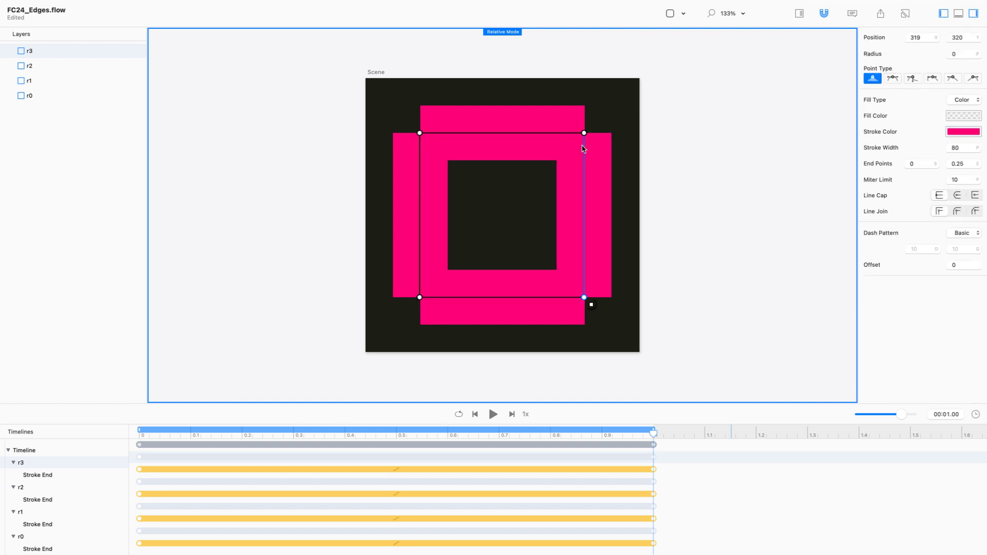
pyautogui.press('Right')
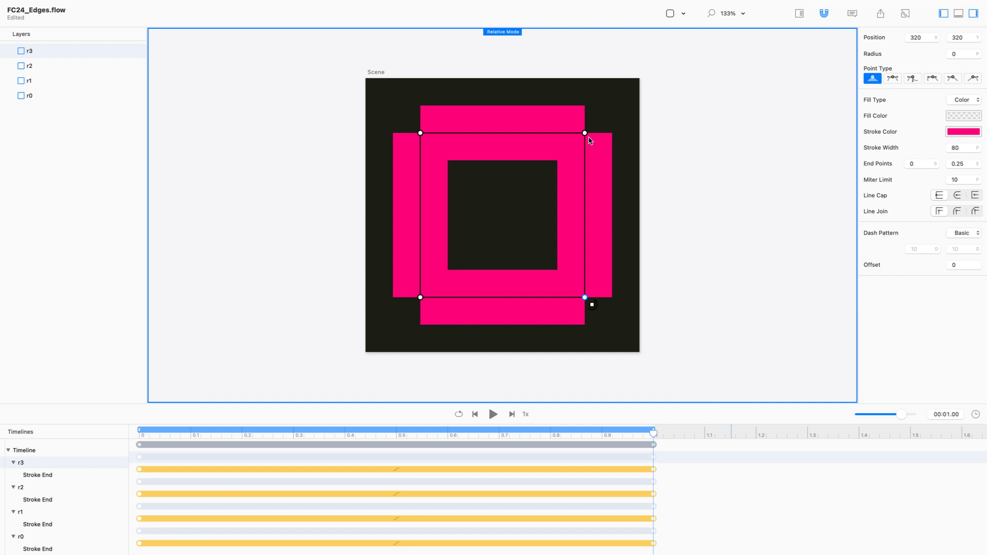
pyautogui.press('super+z')
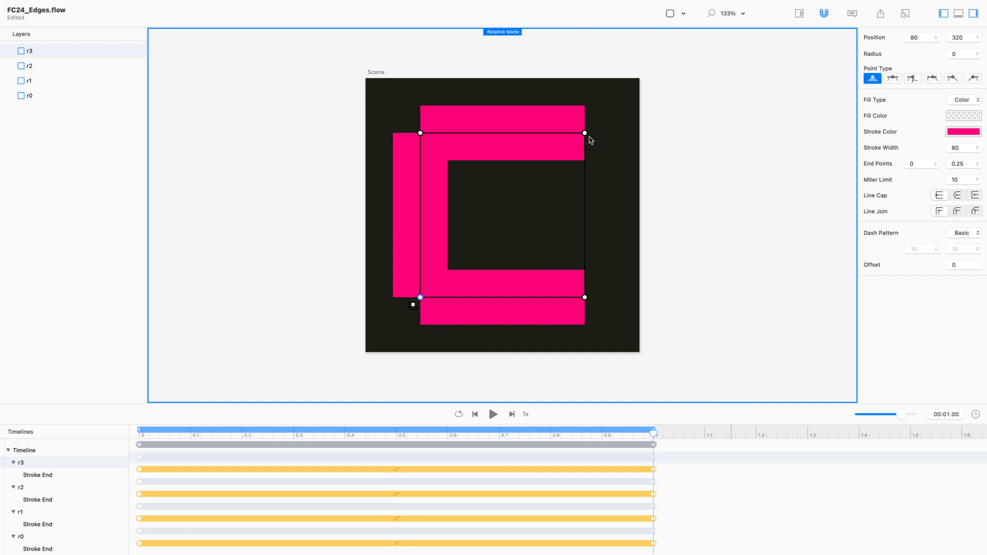
pyautogui.press('super+shift+z')
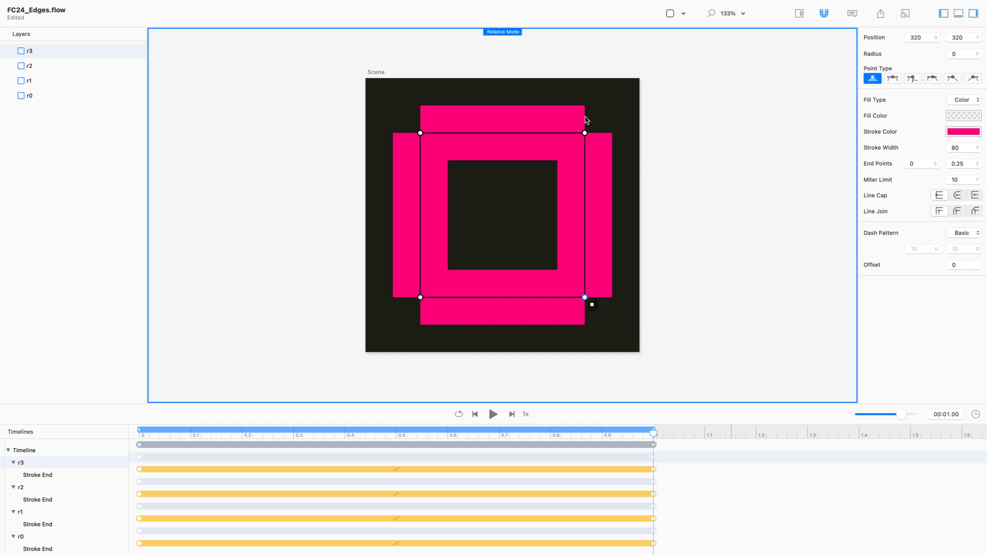
# - Set the line cap of all four layers, r0 to r3, to Square and deselect them
pyautogui.click(600, 185)
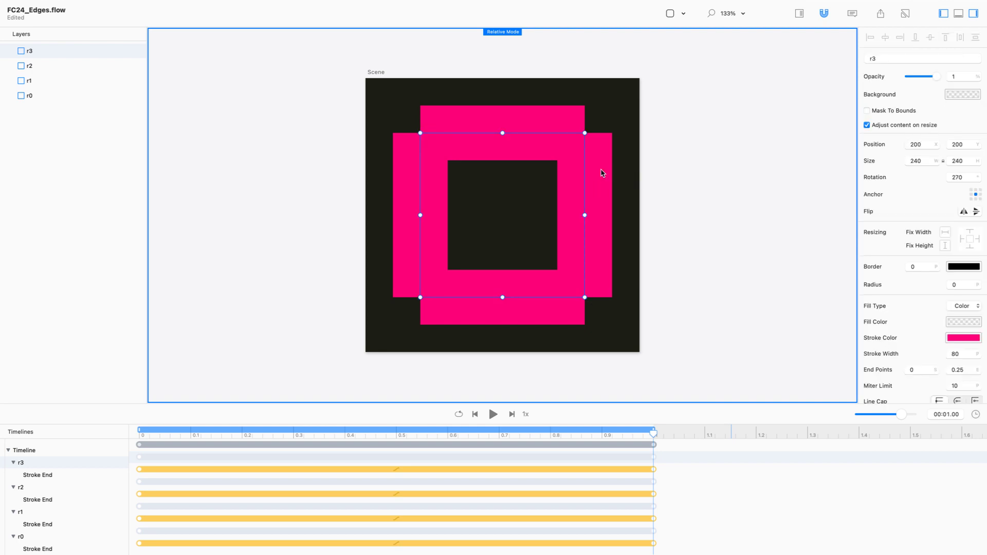
pyautogui.keyDown('shift'); pyautogui.click(62, 95); pyautogui.keyUp('shift')
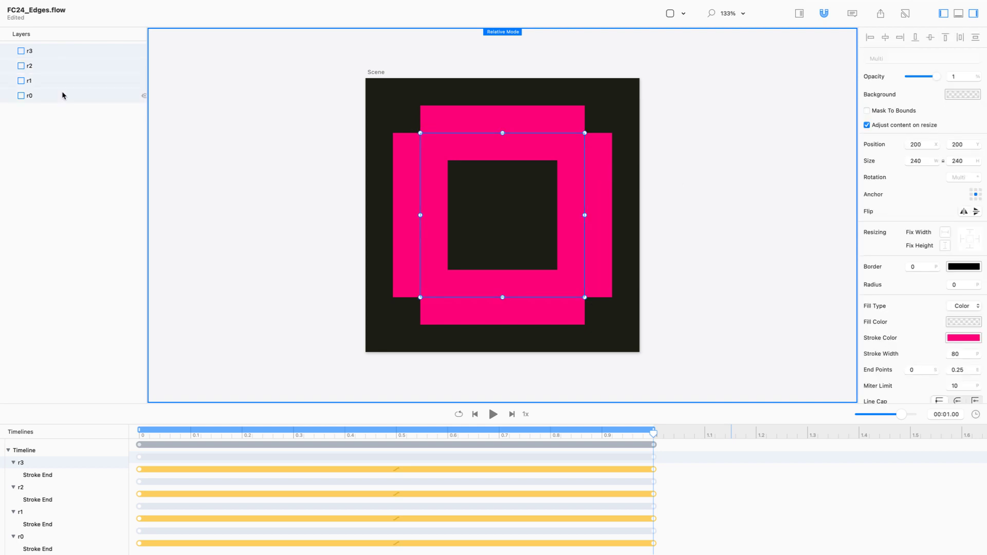
pyautogui.scroll(-2, 964, 365)
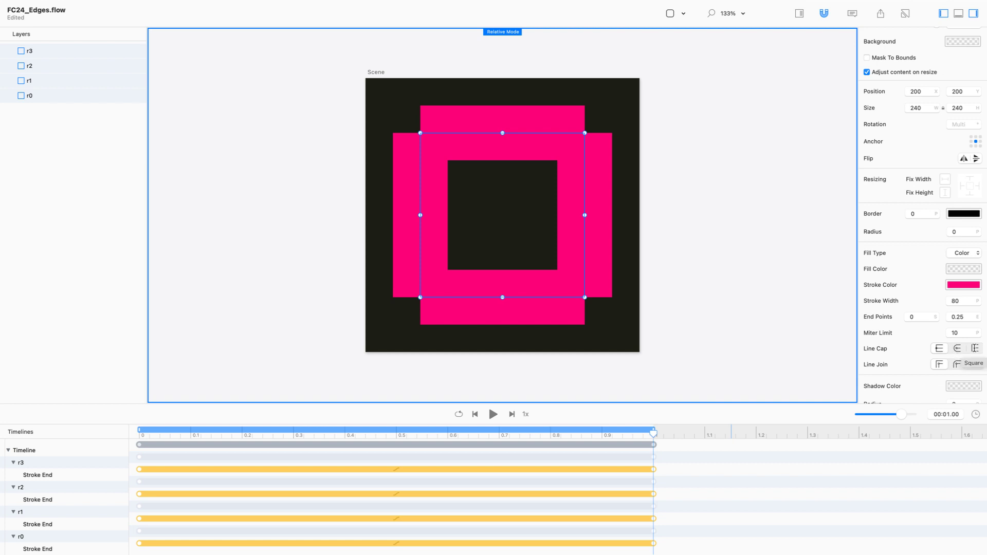
pyautogui.click(974, 349)
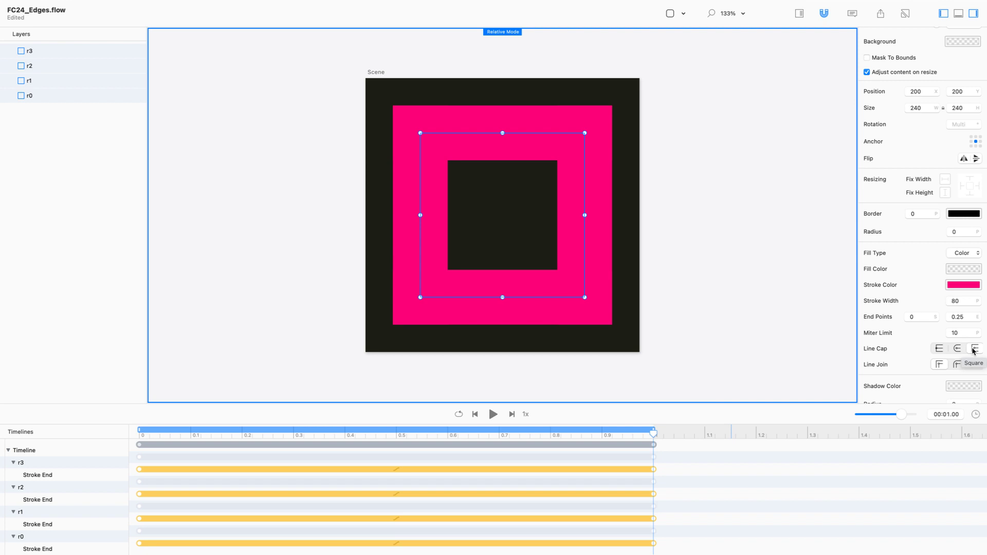
pyautogui.click(759, 347)
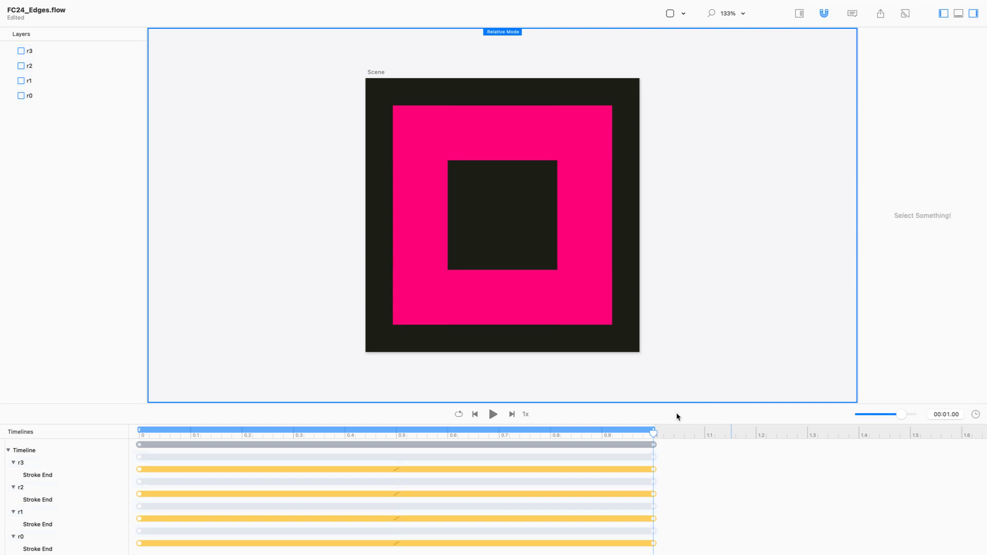
# - Preview the animation and move the final Stroke End keyframes of all four layers to 0.5 seconds
pyautogui.moveTo(677, 450); pyautogui.dragTo(636, 546)
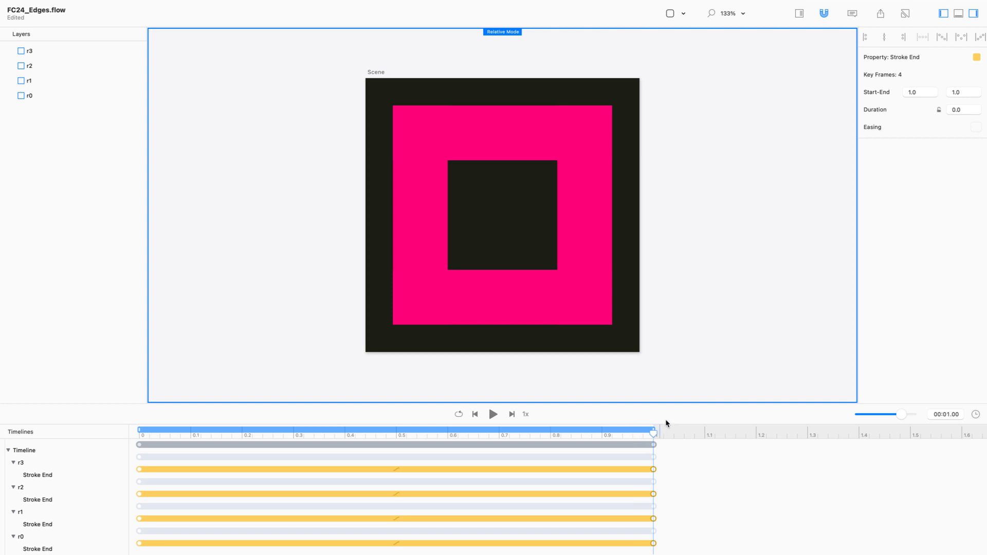
pyautogui.moveTo(680, 403); pyautogui.dragTo(683, 359)
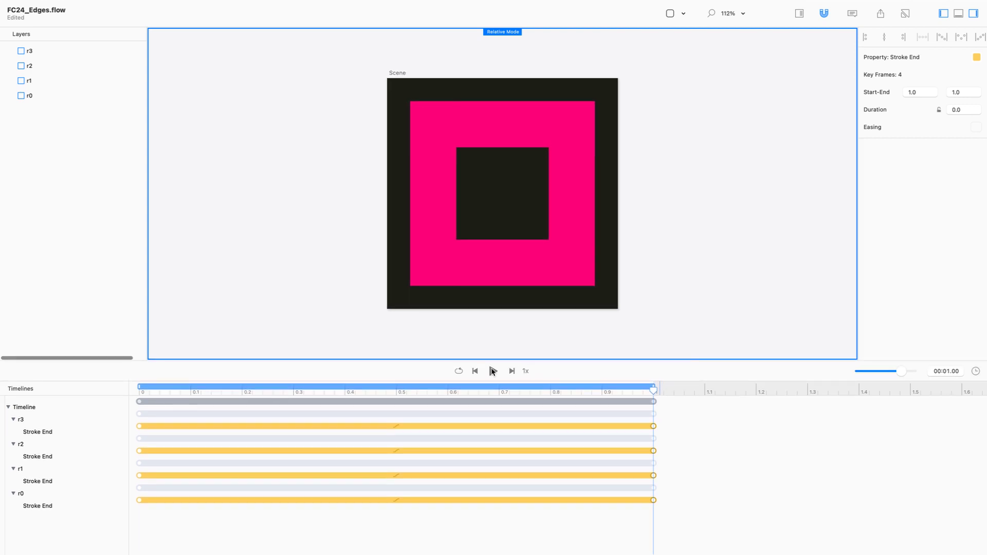
pyautogui.click(492, 370)
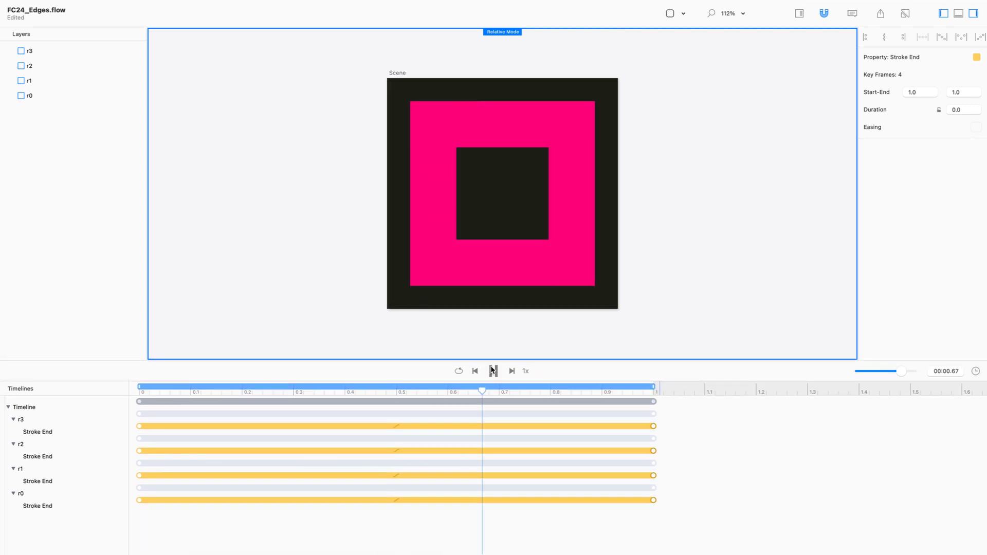
pyautogui.moveTo(653, 402); pyautogui.dragTo(399, 409)
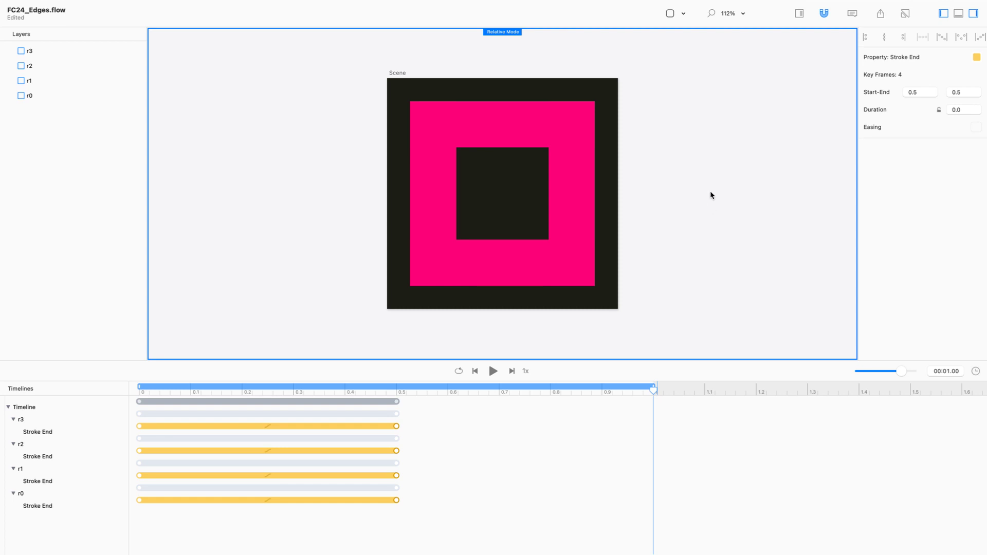
# - Turn off Relative Mode and set the stroke's starting end point to 0.25 at 1 second for all four layers
pyautogui.click(541, 186)
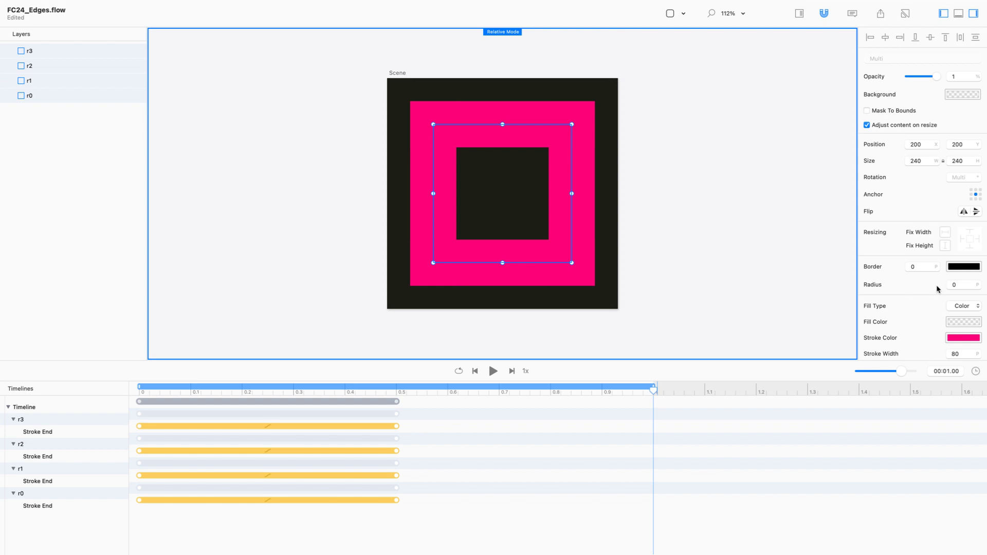
pyautogui.scroll(-5, 909, 293)
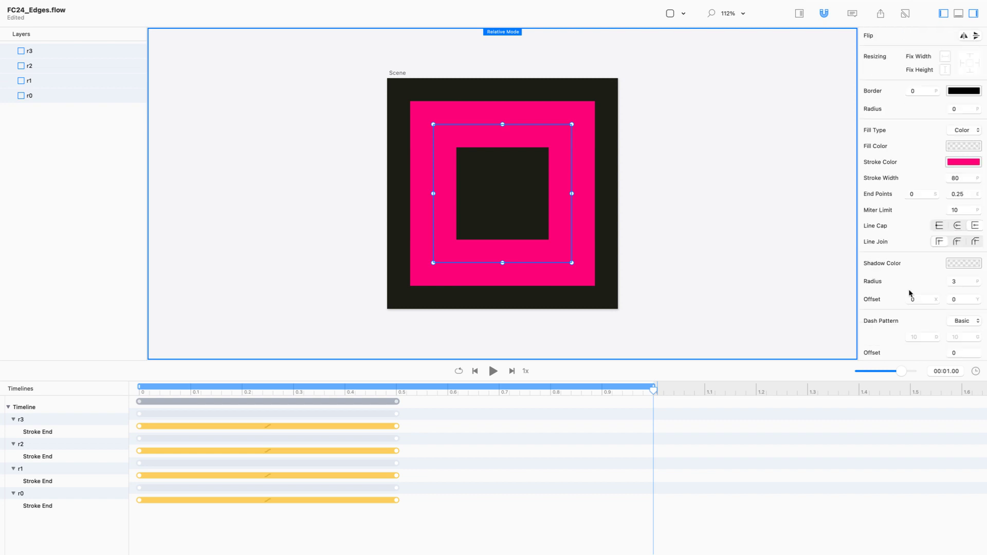
pyautogui.click(921, 190)
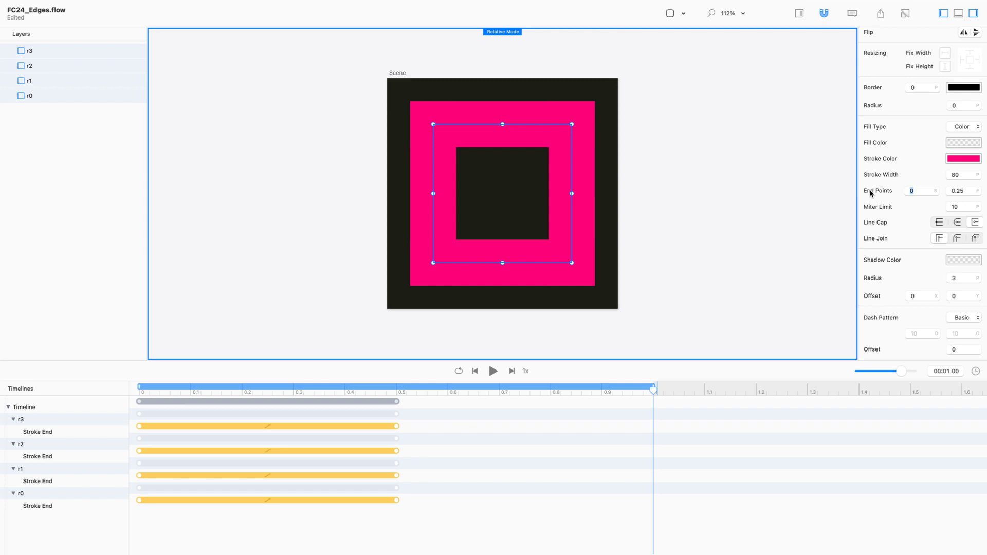
pyautogui.write('0.25')
pyautogui.press('Return')
pyautogui.write('0')
pyautogui.press('Return')
pyautogui.press('super+r')
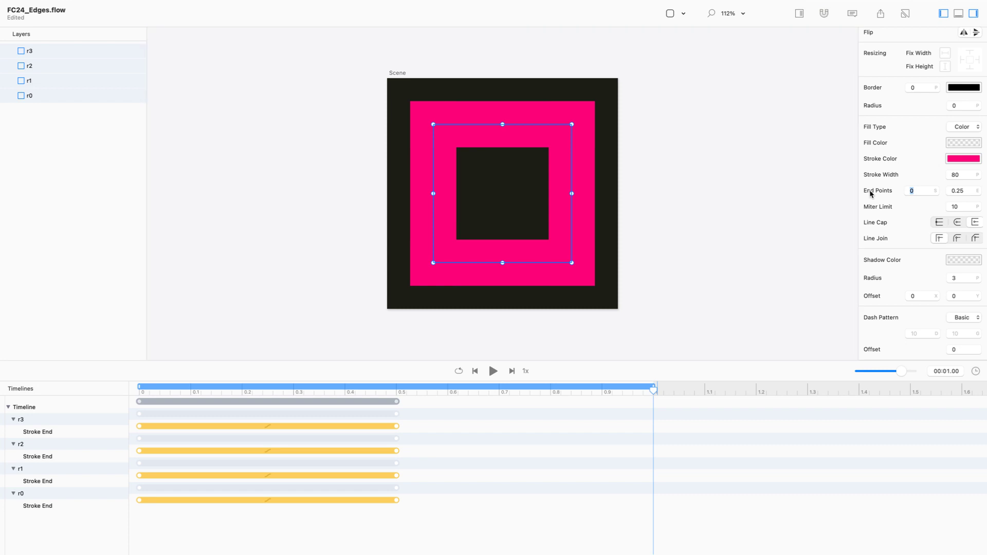
pyautogui.press('Return')
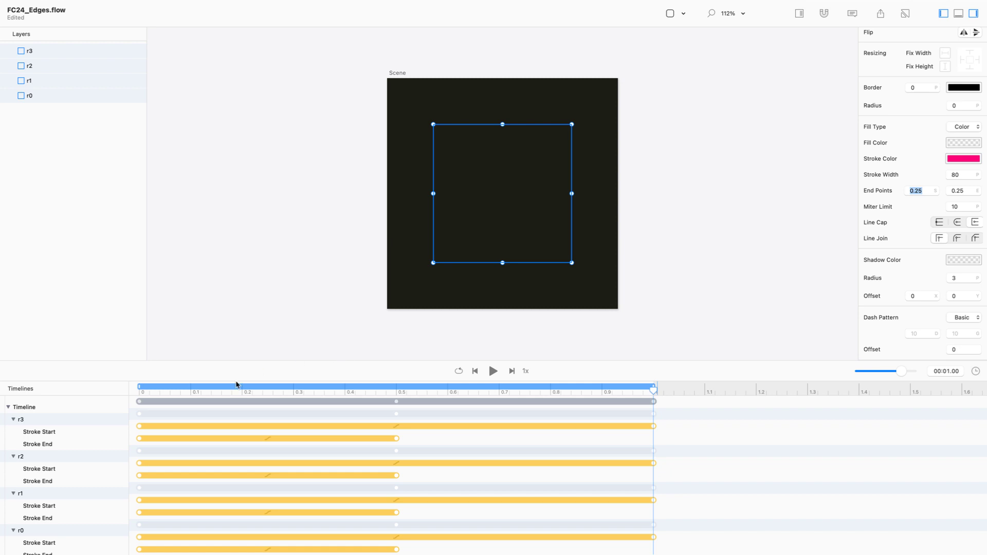
# - Align the first Stroke Start keyframes of all four layers with r0's last Stroke End keyframe at 0.5 seconds
pyautogui.moveTo(177, 359); pyautogui.dragTo(172, 319)
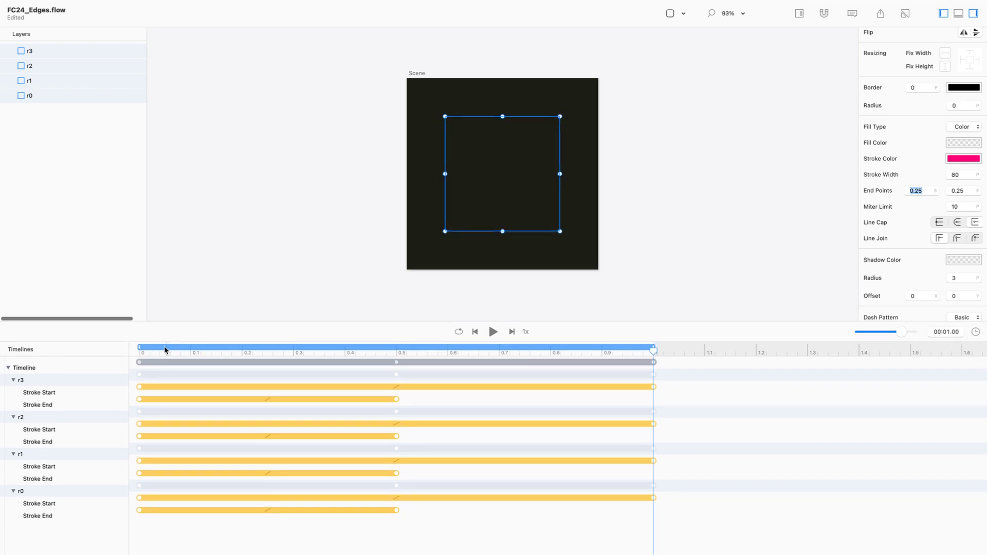
pyautogui.click(139, 386)
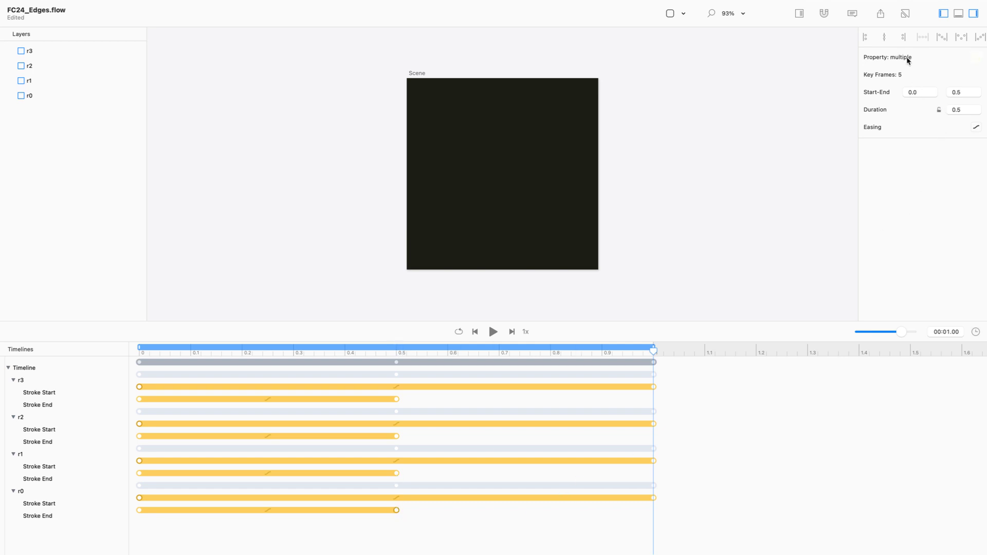
pyautogui.click(903, 38)
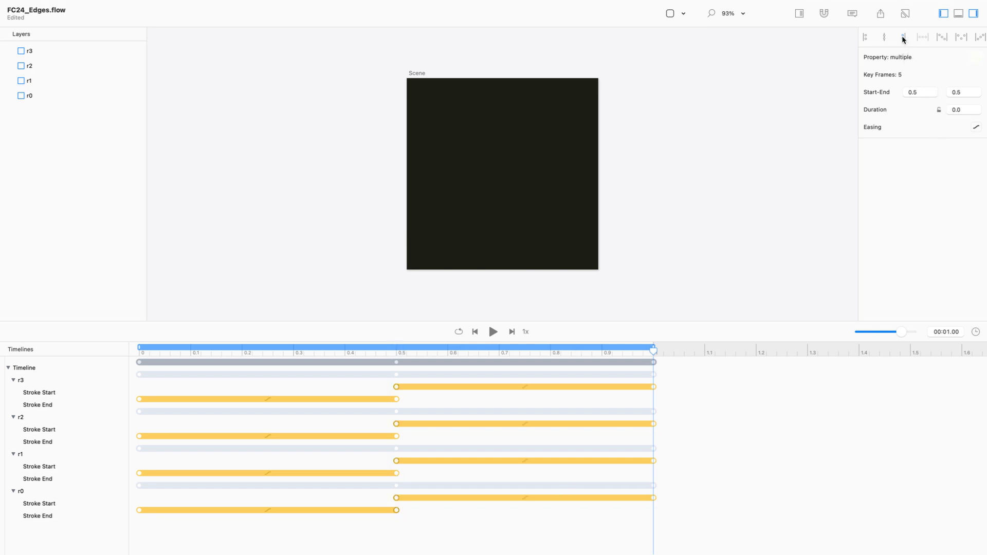
pyautogui.click(690, 178)
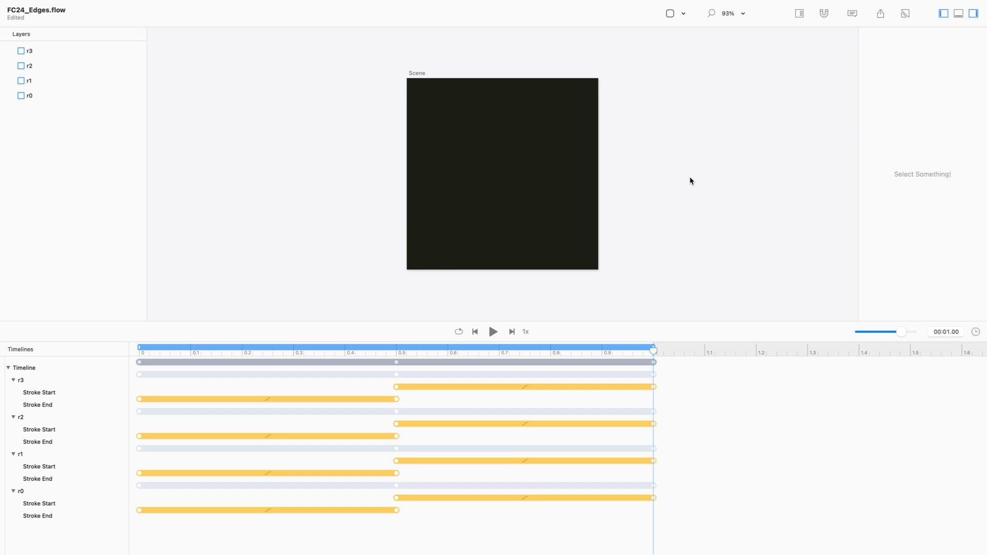
# - Shrink the timeline area to enlarge the scene and play the animation to check the edges drawing on and off
pyautogui.moveTo(703, 320); pyautogui.dragTo(716, 393)
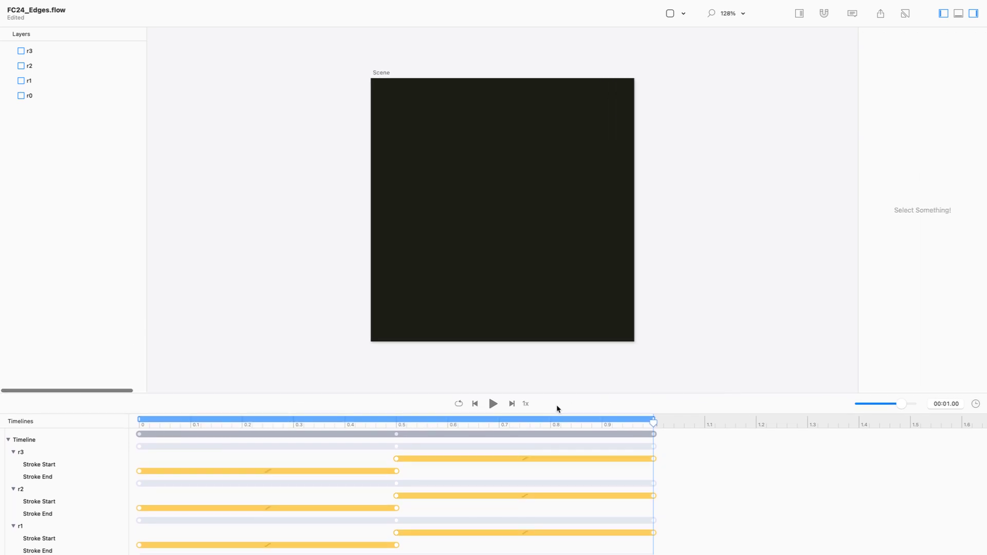
pyautogui.click(493, 404)
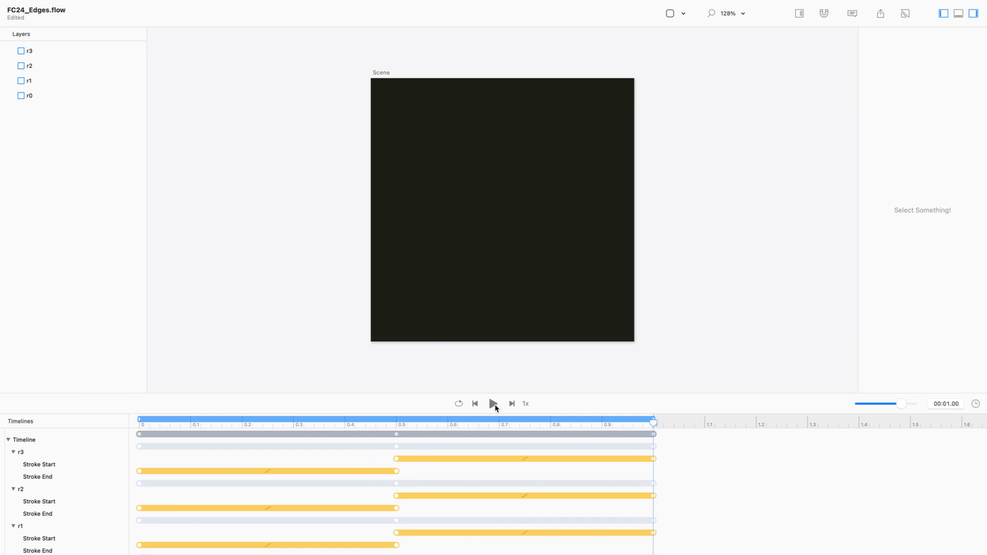
pyautogui.click(494, 403)
pyautogui.moveTo(603, 393); pyautogui.dragTo(611, 440)
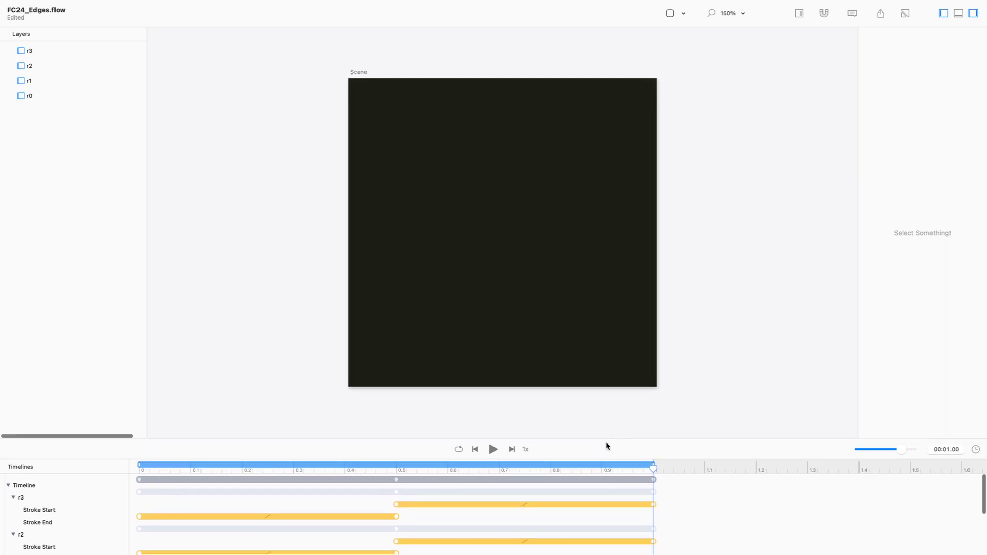
pyautogui.click(492, 449)
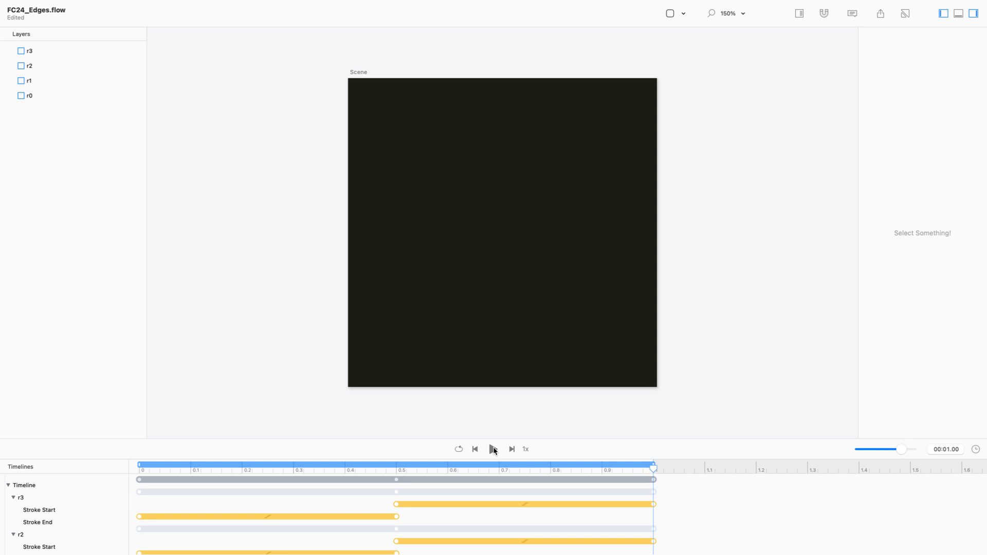
pyautogui.click(493, 451)
pyautogui.click(493, 450)
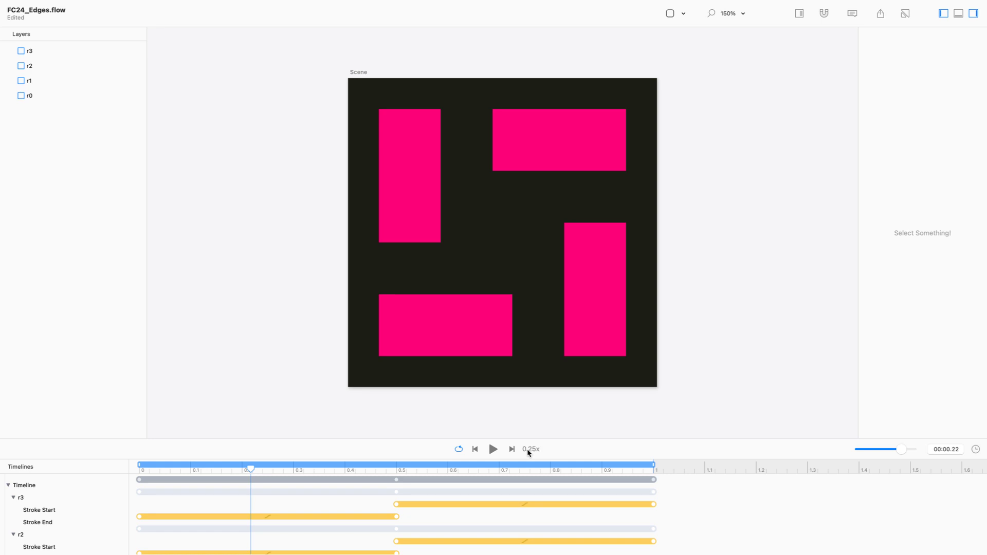
# - Play the timeline several times at 0.25x speed to examine the edges animation in slow motion
pyautogui.click(494, 448)
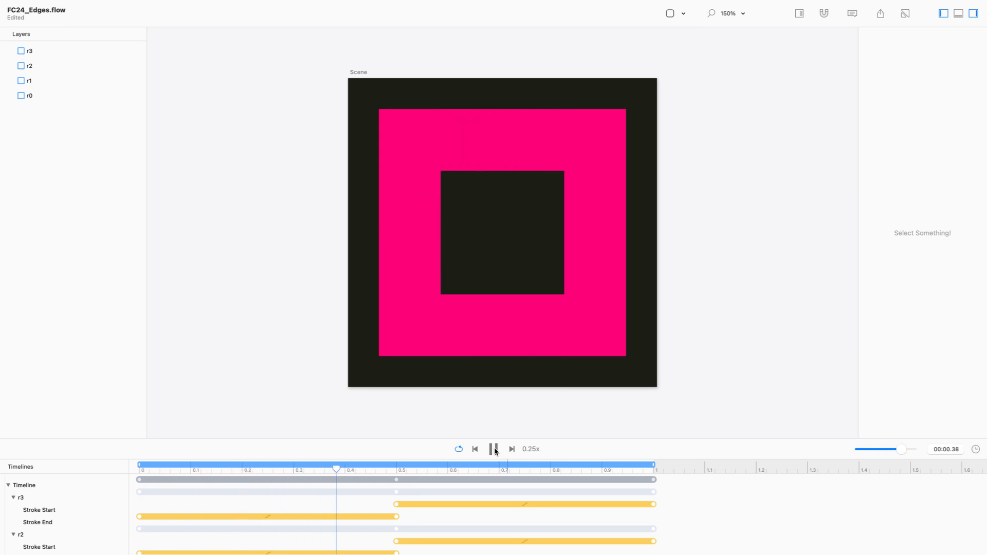
pyautogui.click(494, 449)
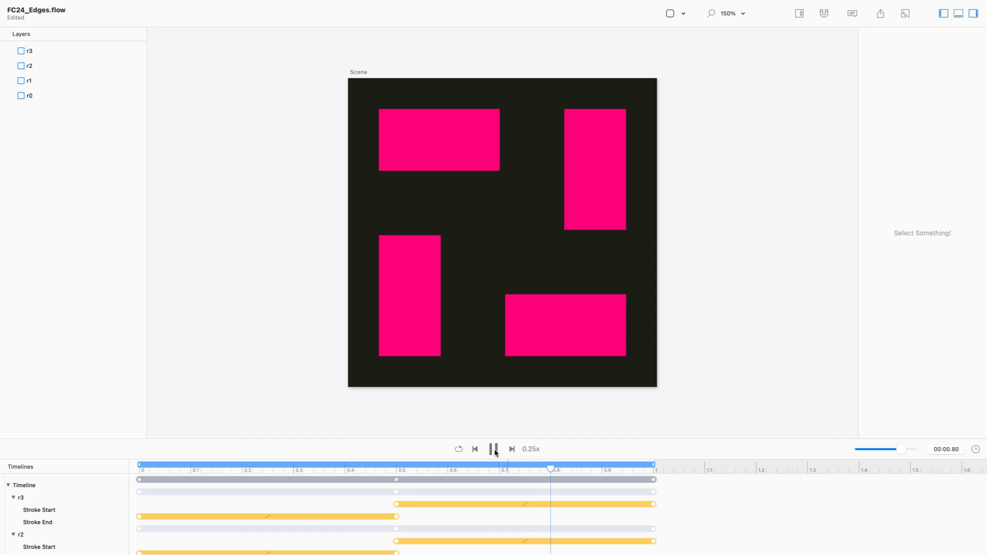
pyautogui.click(493, 449)
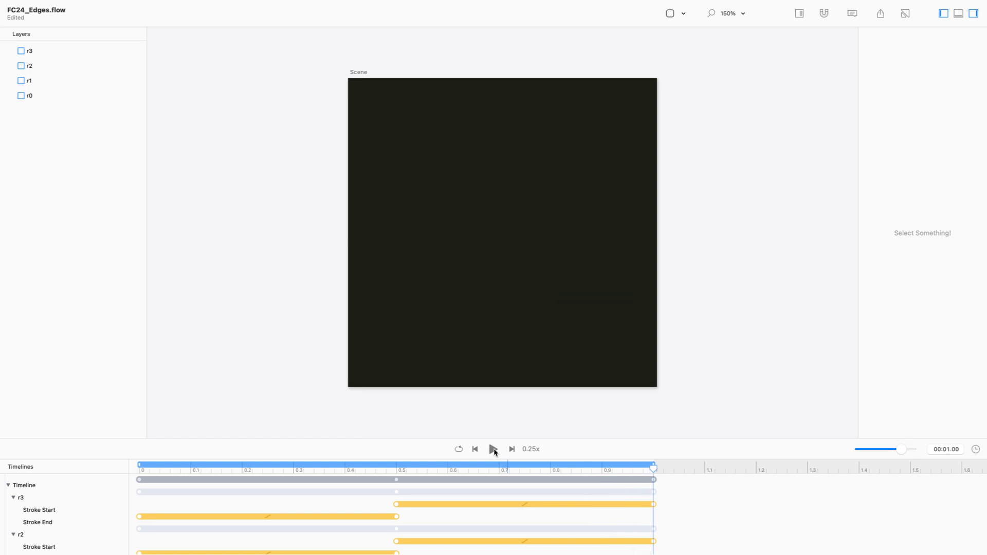
pyautogui.click(493, 449)
pyautogui.click(493, 449)
pyautogui.click(493, 449)
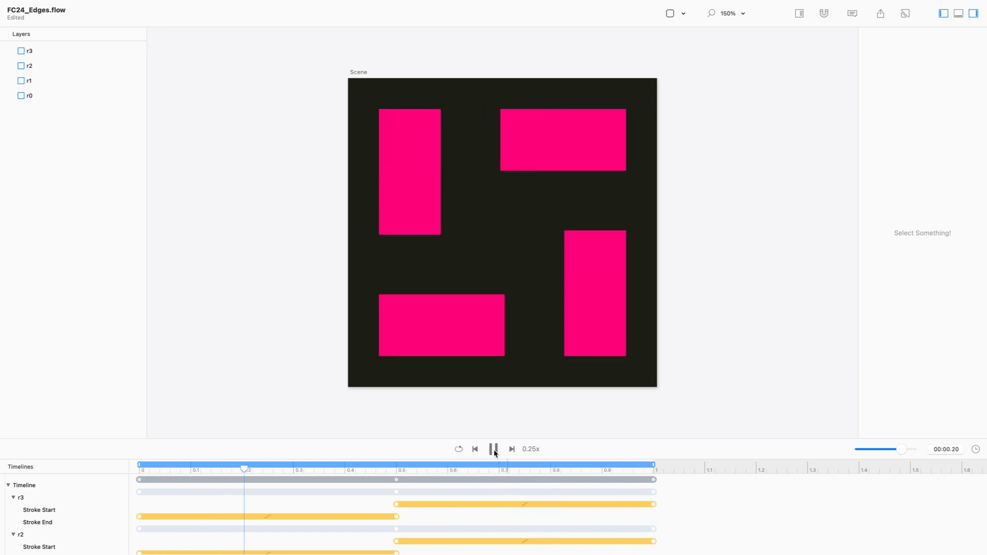